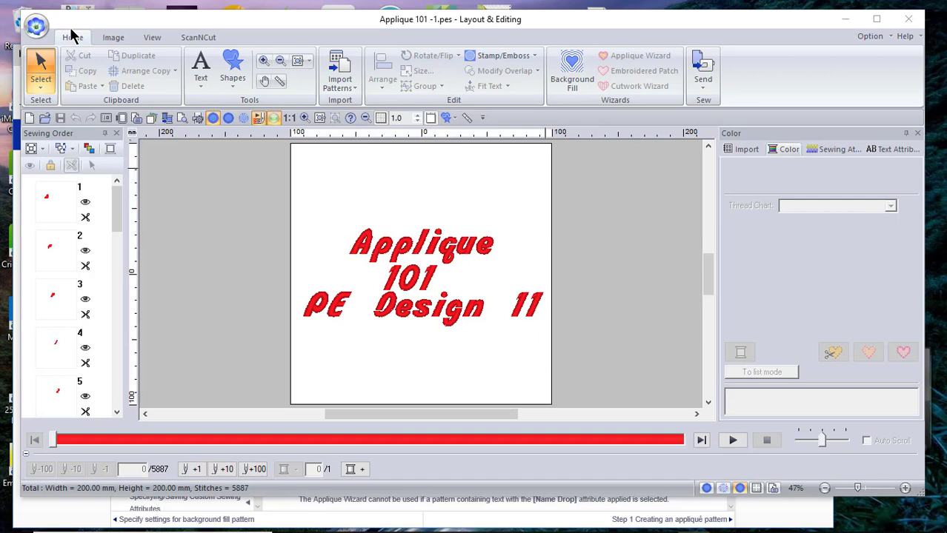
Start a new blank design and pick the duck from the Shapes gallery.
{"action": "left_click", "coordinate": [34, 30]}
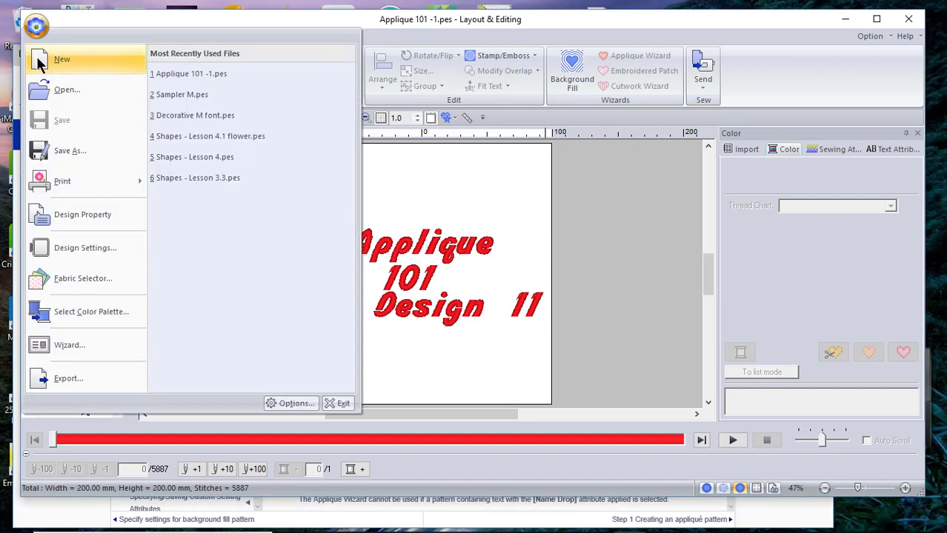
{"action": "left_click", "coordinate": [40, 60]}
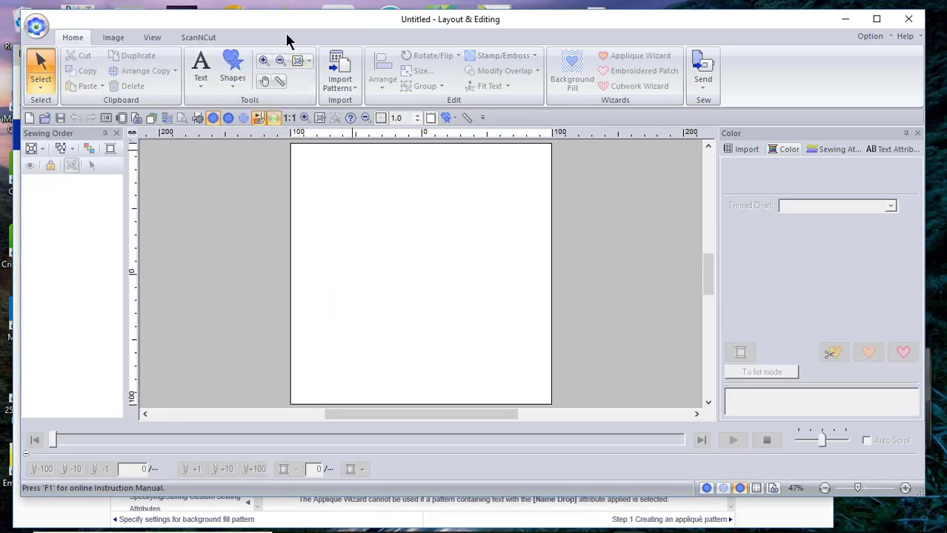
{"action": "left_click", "coordinate": [232, 65]}
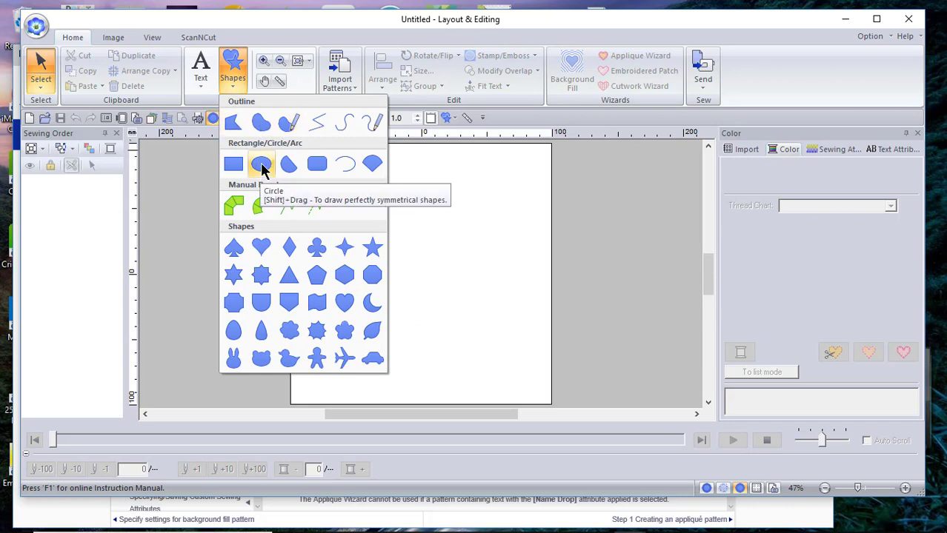
{"action": "left_click", "coordinate": [288, 359]}
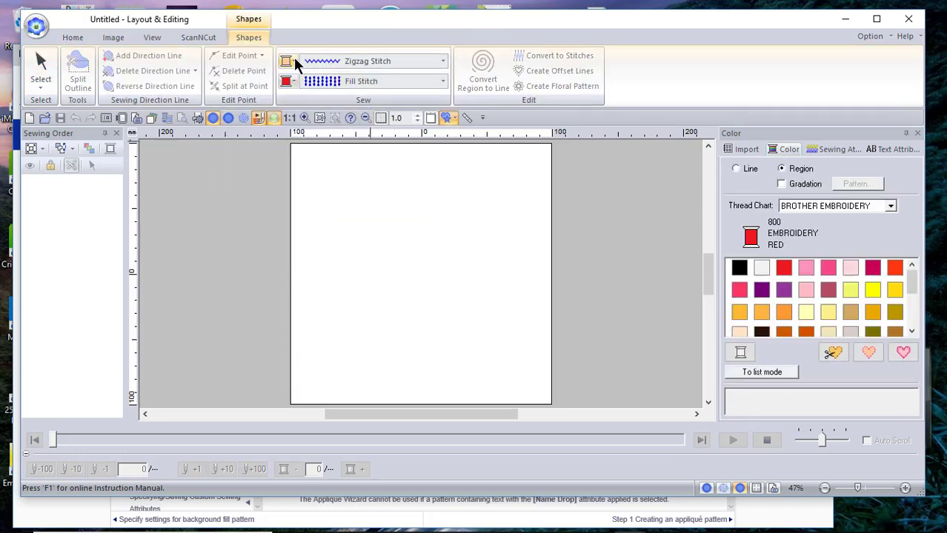
Set an orange zigzag outline and Lemon Yellow fill, then draw the duck on the page.
{"action": "left_click", "coordinate": [293, 61]}
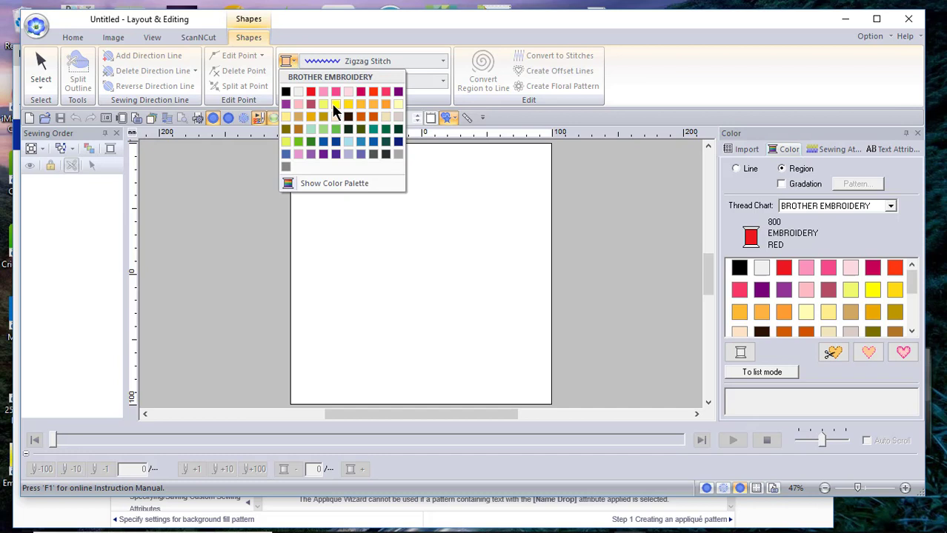
{"action": "left_click", "coordinate": [335, 104]}
{"action": "left_click", "coordinate": [294, 82]}
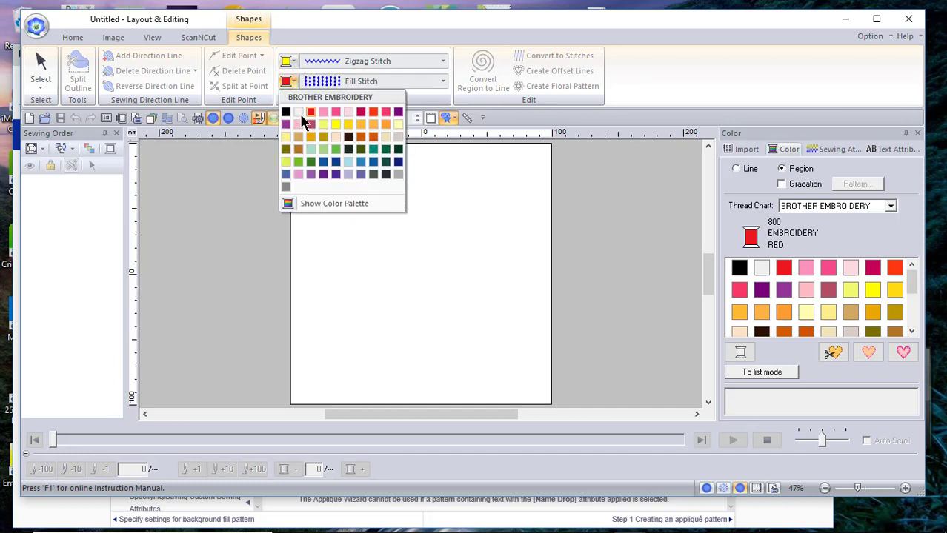
{"action": "left_click", "coordinate": [332, 125]}
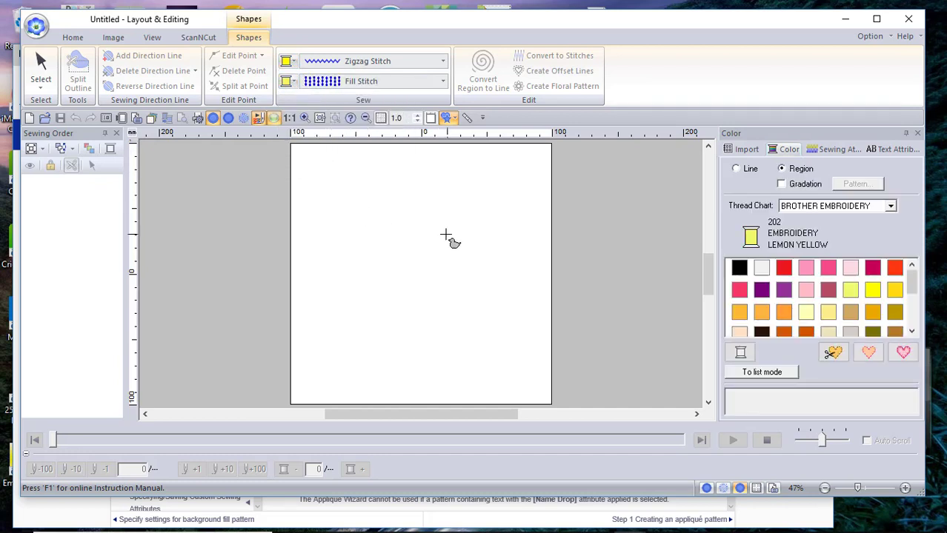
{"action": "left_click", "coordinate": [294, 62]}
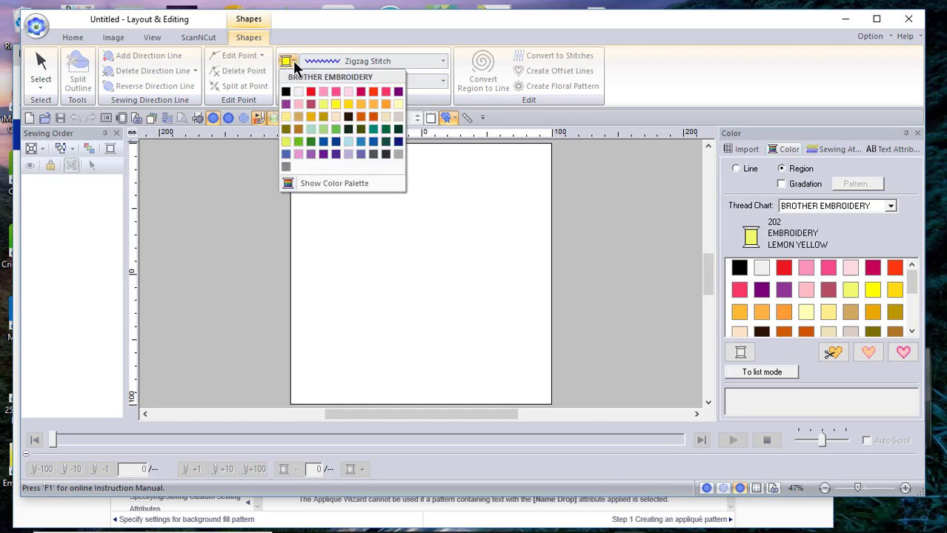
{"action": "left_click", "coordinate": [361, 106]}
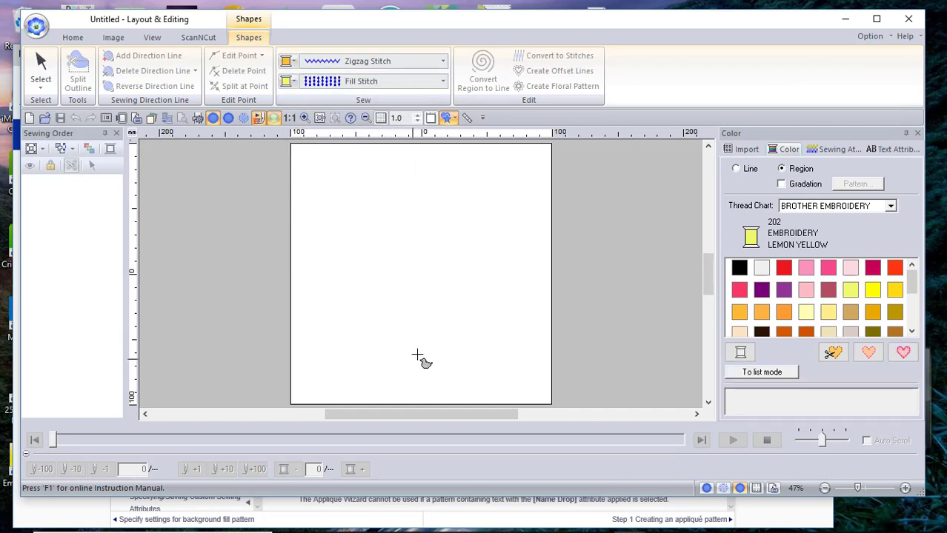
{"action": "left_click_drag", "start_coordinate": [342, 196], "coordinate": [531, 355]}
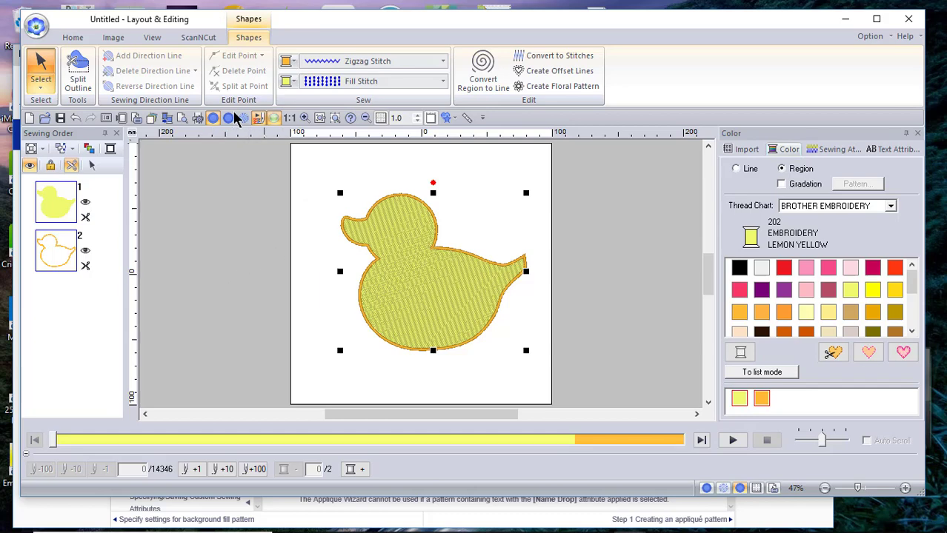
Run the Applique Wizard on the duck with Cutting material, V Stitch, Zigzag and Output Pattern Add.
{"action": "left_click", "coordinate": [72, 38]}
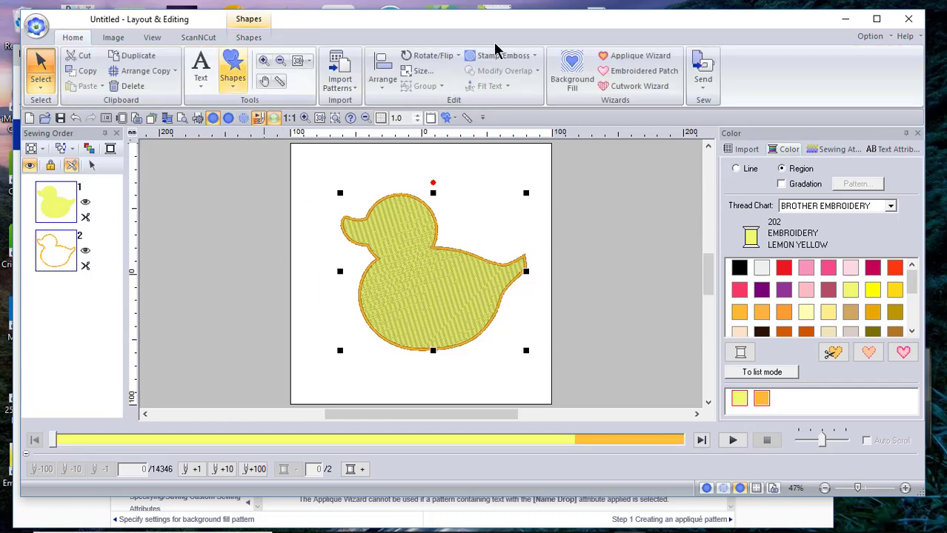
{"action": "left_click", "coordinate": [637, 57]}
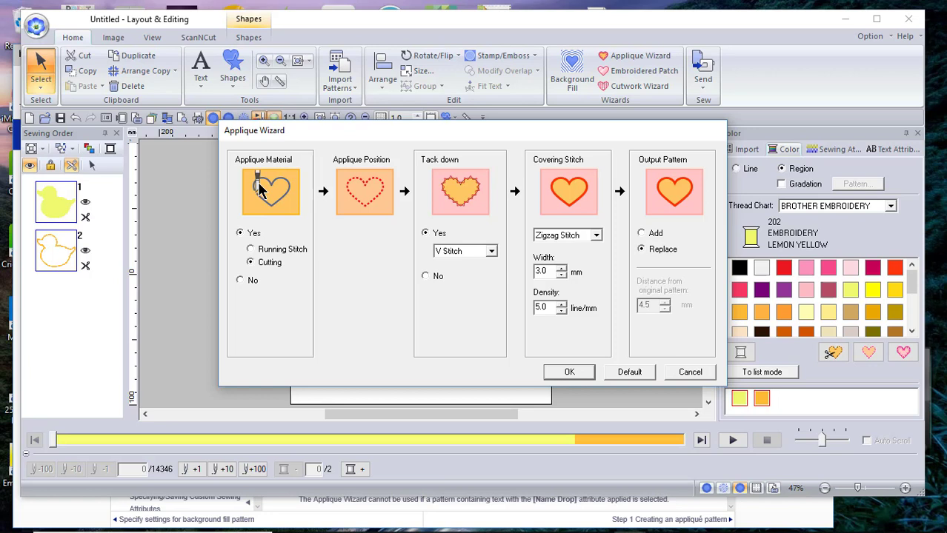
{"action": "left_click", "coordinate": [251, 249]}
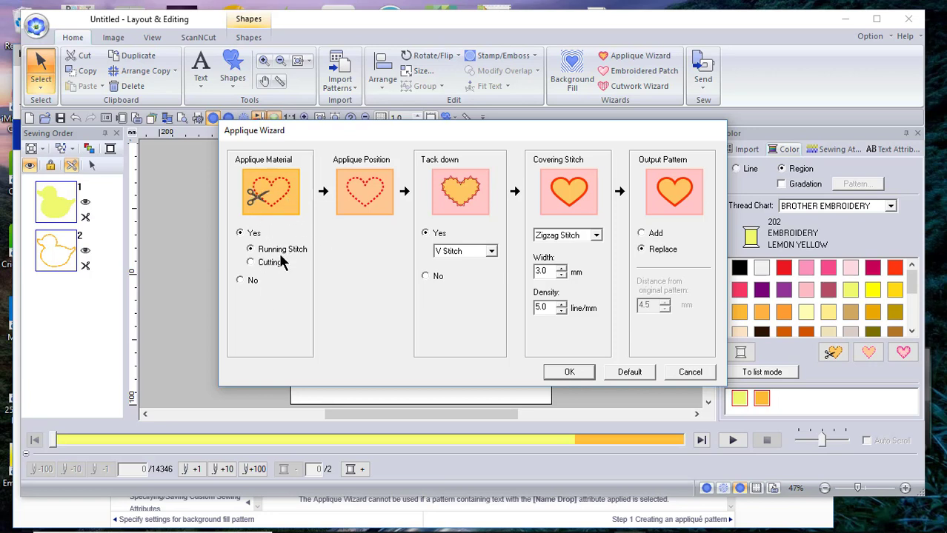
{"action": "left_click", "coordinate": [240, 281]}
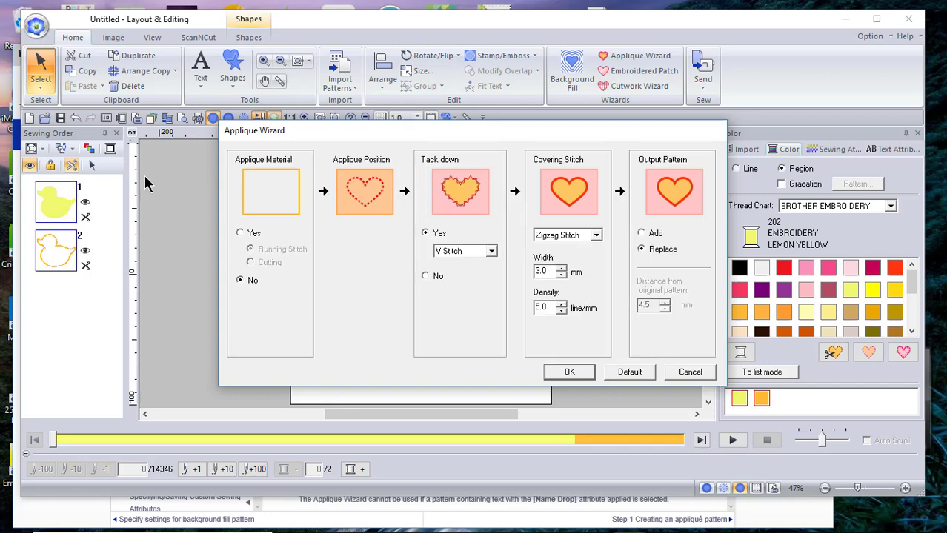
{"action": "left_click", "coordinate": [240, 233]}
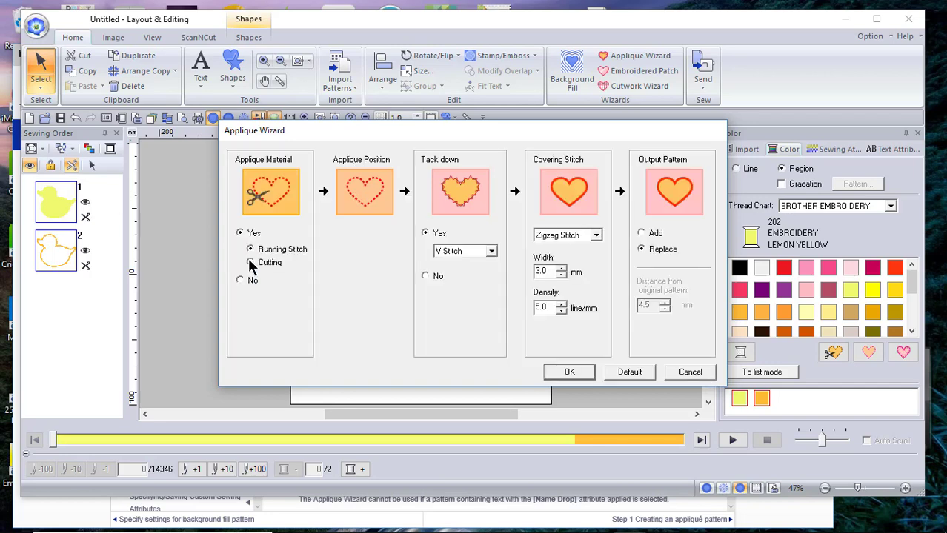
{"action": "left_click", "coordinate": [251, 262]}
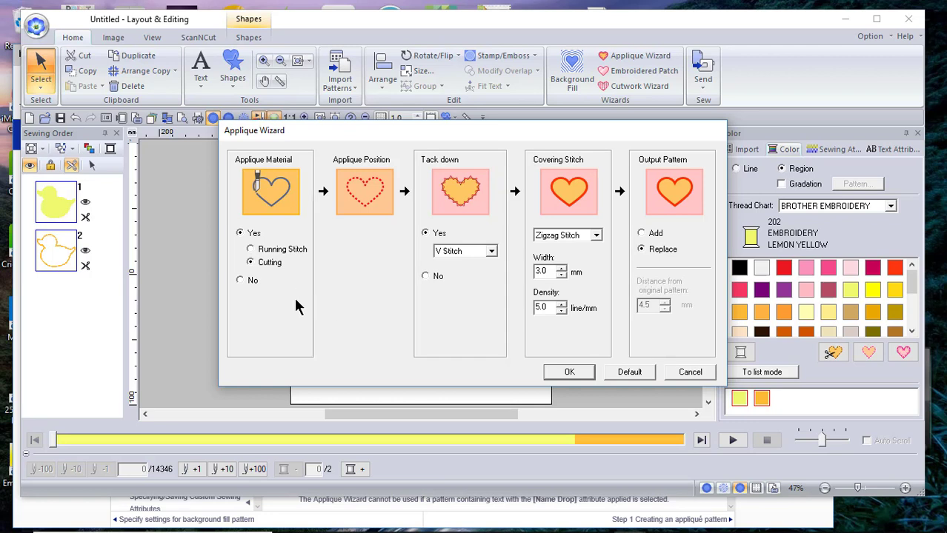
{"action": "left_click", "coordinate": [643, 235]}
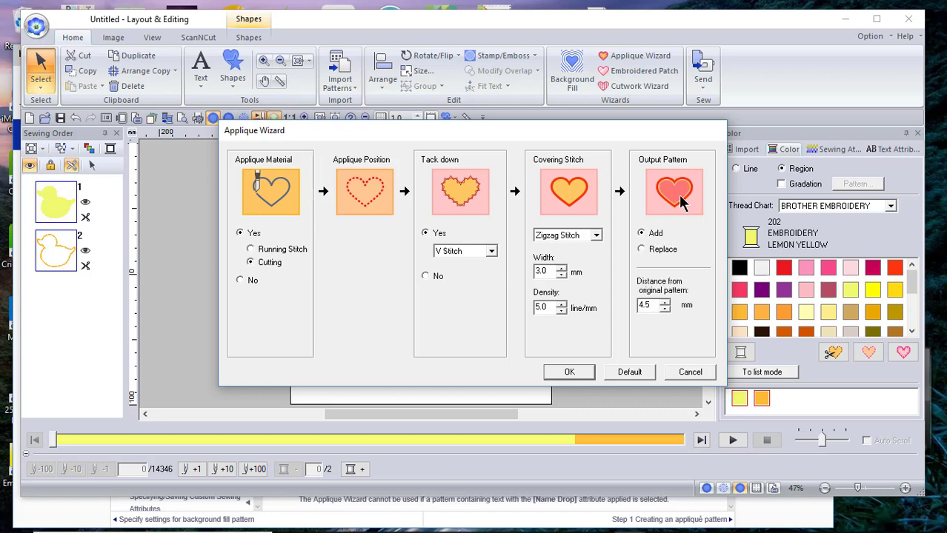
{"action": "left_click", "coordinate": [578, 377]}
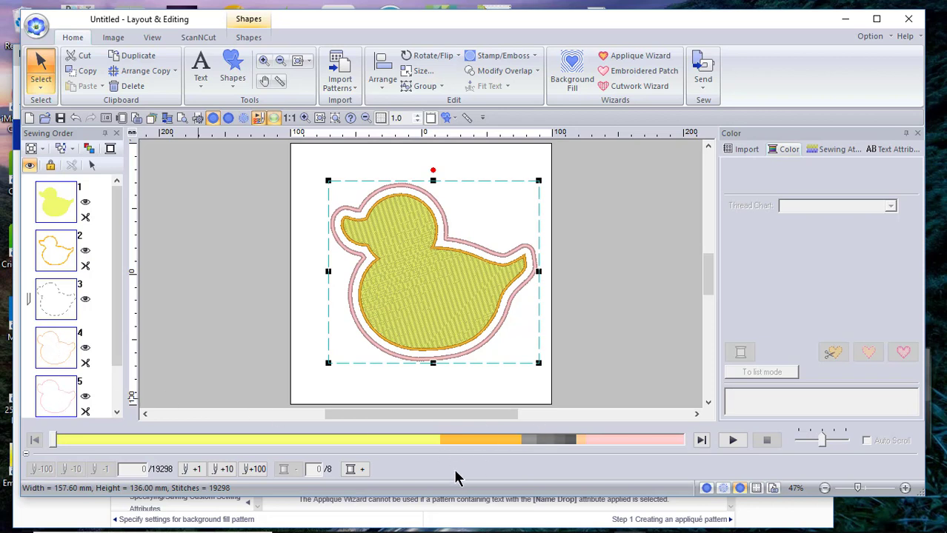
Play the stitch simulation of the duck applique.
{"action": "left_click", "coordinate": [732, 440]}
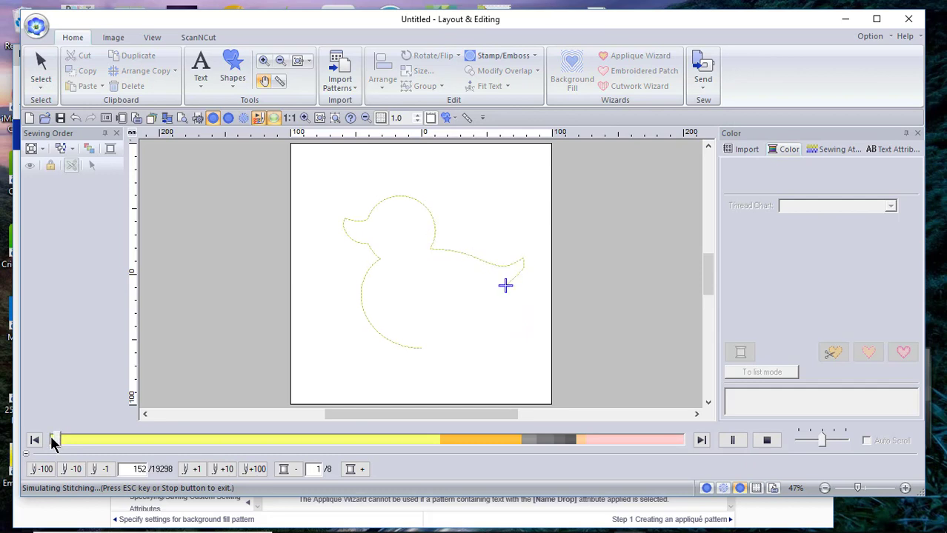
Scrub the simulation through the duck fill and orange outline, then pause and stop it.
{"action": "left_click_drag", "start_coordinate": [65, 442], "coordinate": [507, 447]}
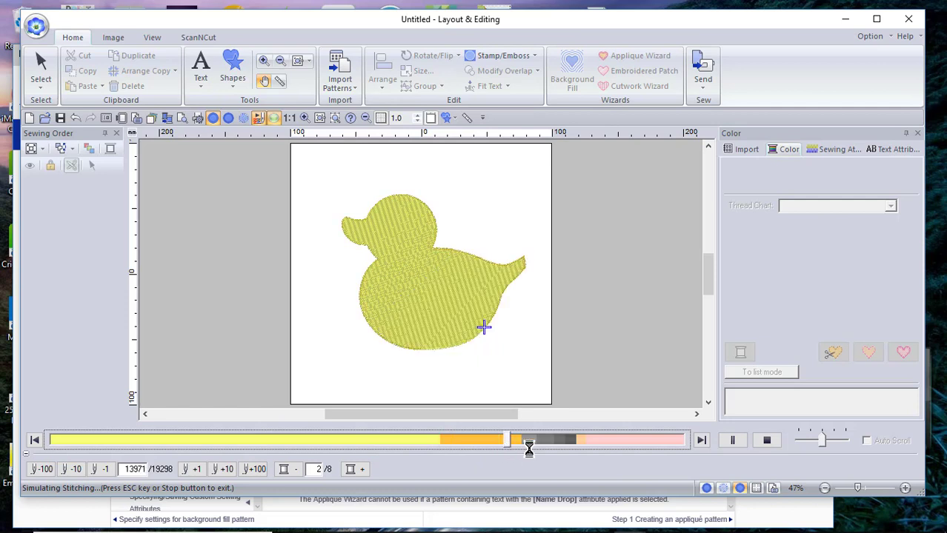
{"action": "left_click_drag", "start_coordinate": [514, 443], "coordinate": [508, 443]}
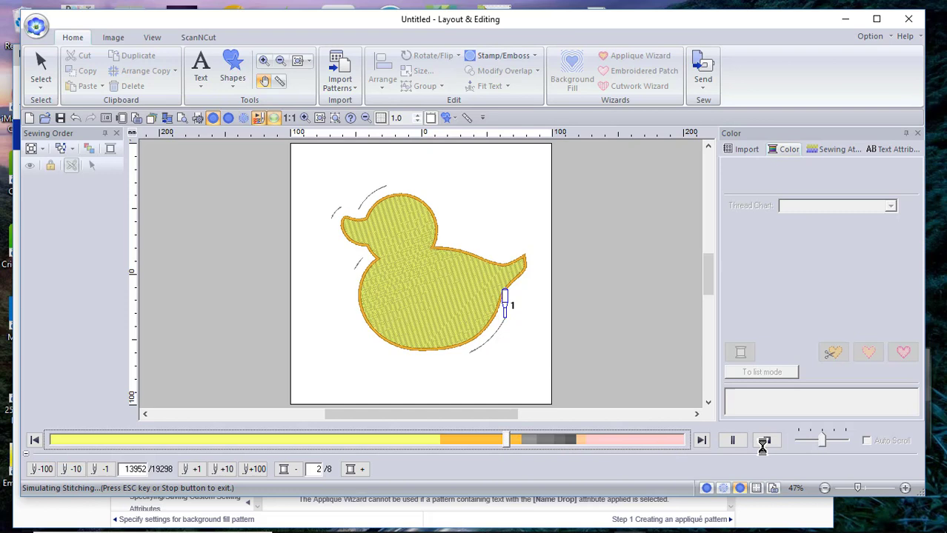
{"action": "left_click", "coordinate": [766, 441]}
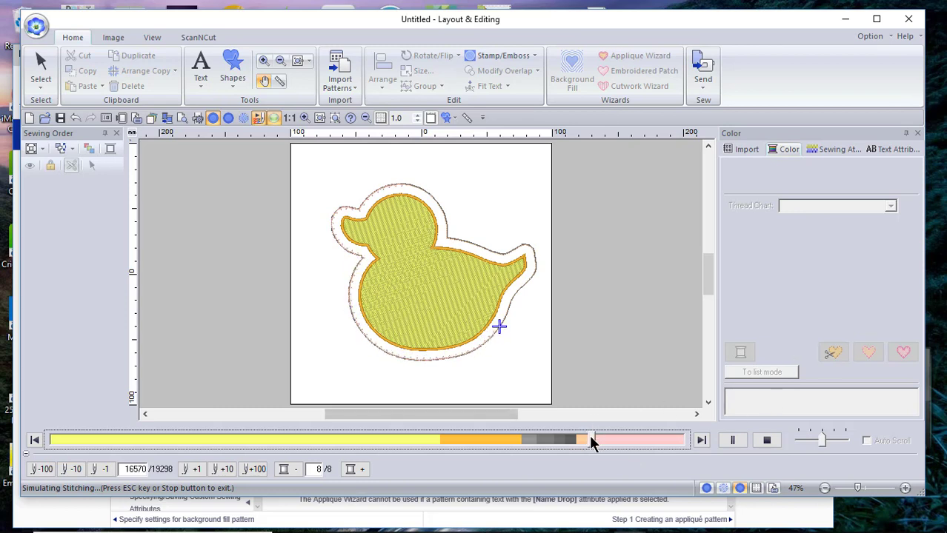
{"action": "left_click_drag", "start_coordinate": [579, 440], "coordinate": [558, 439]}
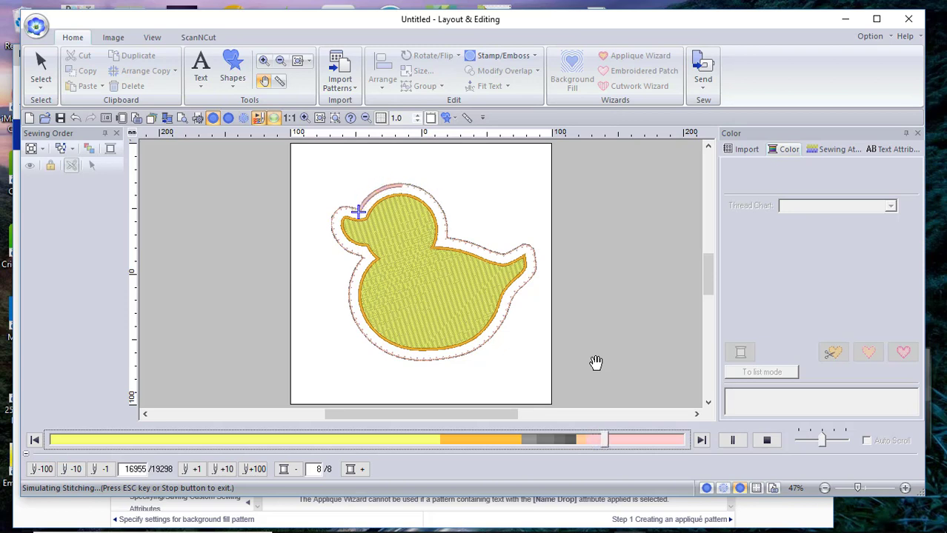
{"action": "left_click", "coordinate": [731, 440]}
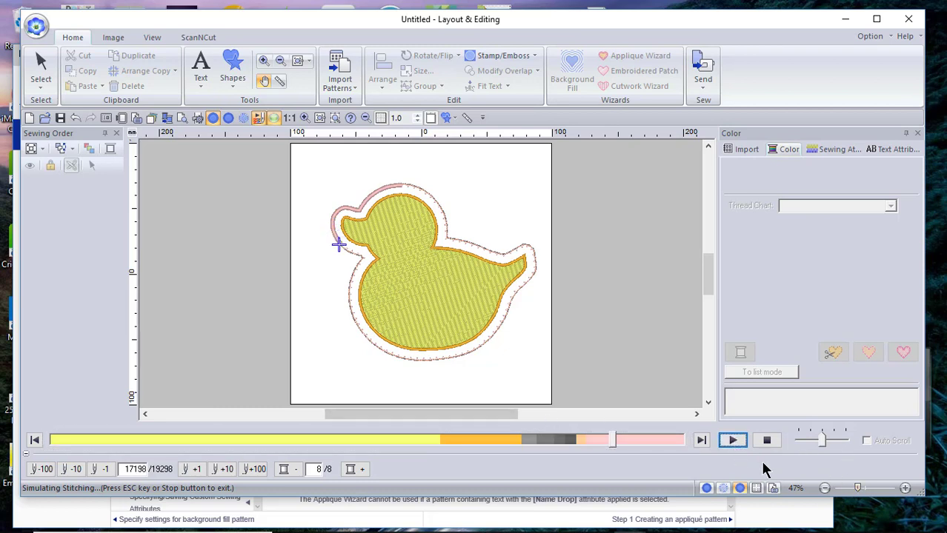
{"action": "left_click", "coordinate": [767, 440]}
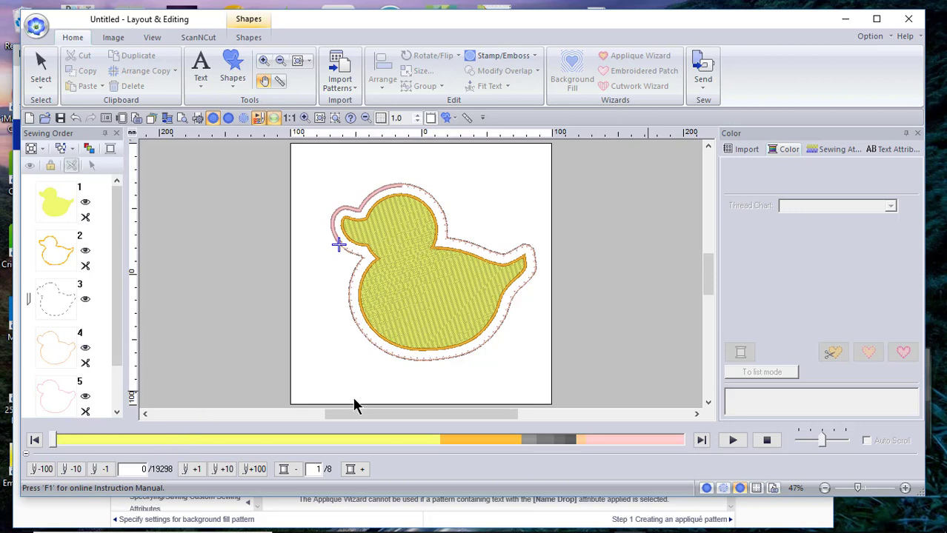
Undo the generated applique layers and select both duck layers.
{"action": "left_click", "coordinate": [170, 213]}
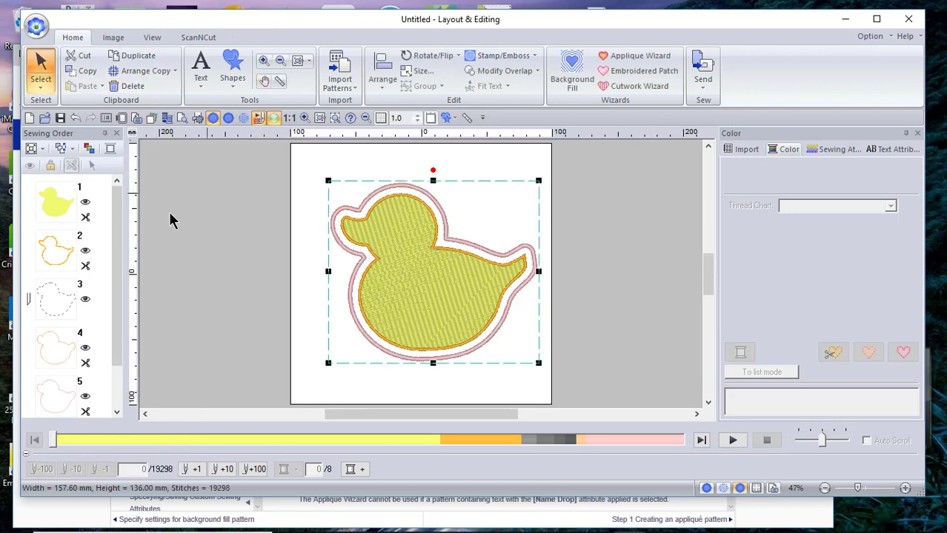
{"action": "left_click", "coordinate": [72, 117]}
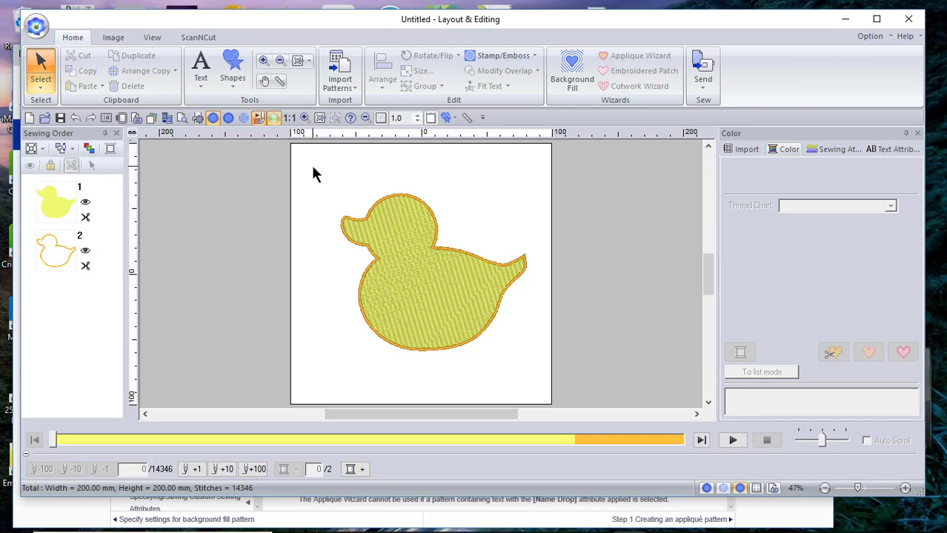
{"action": "left_click", "coordinate": [56, 202]}
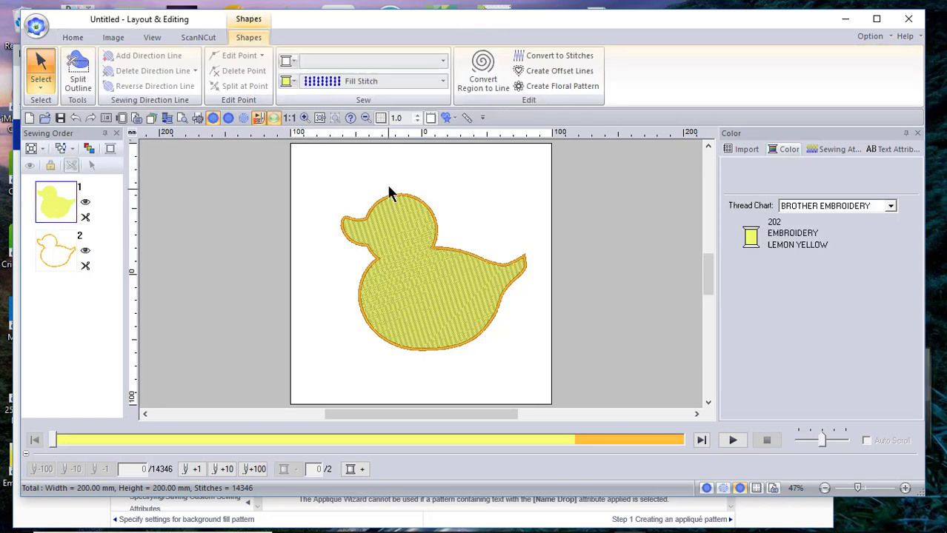
{"action": "left_click", "coordinate": [74, 37]}
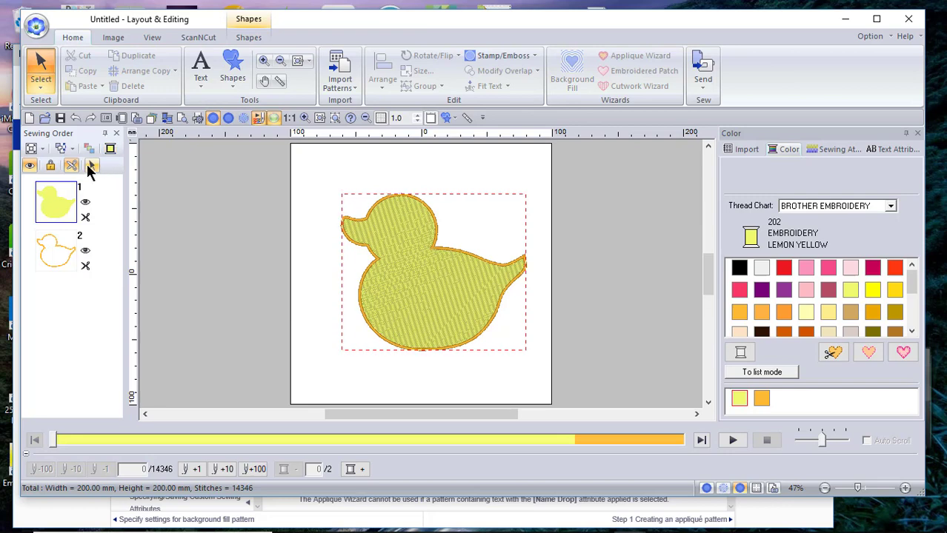
{"action": "key", "text": "ctrl+a"}
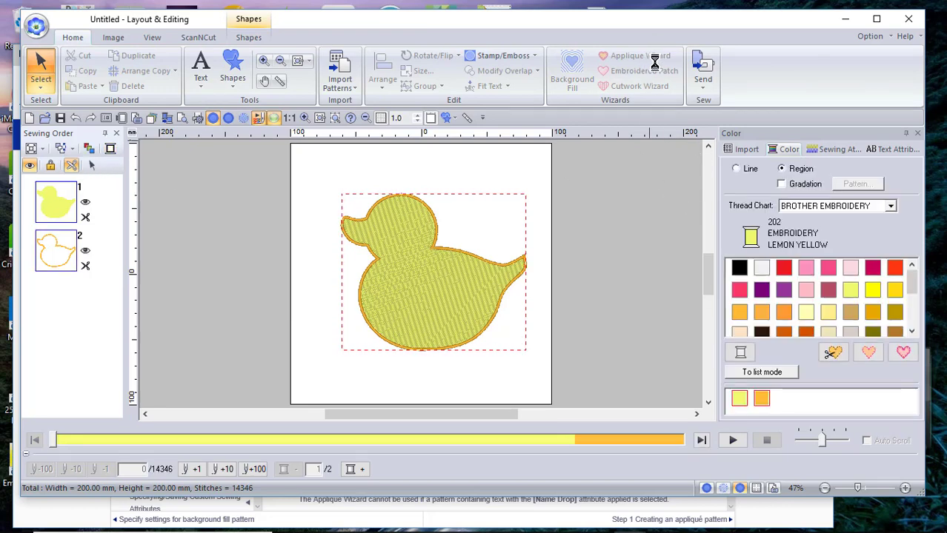
Apply the Applique Wizard with Running Stitch material and Output Pattern Replace.
{"action": "left_click", "coordinate": [655, 61]}
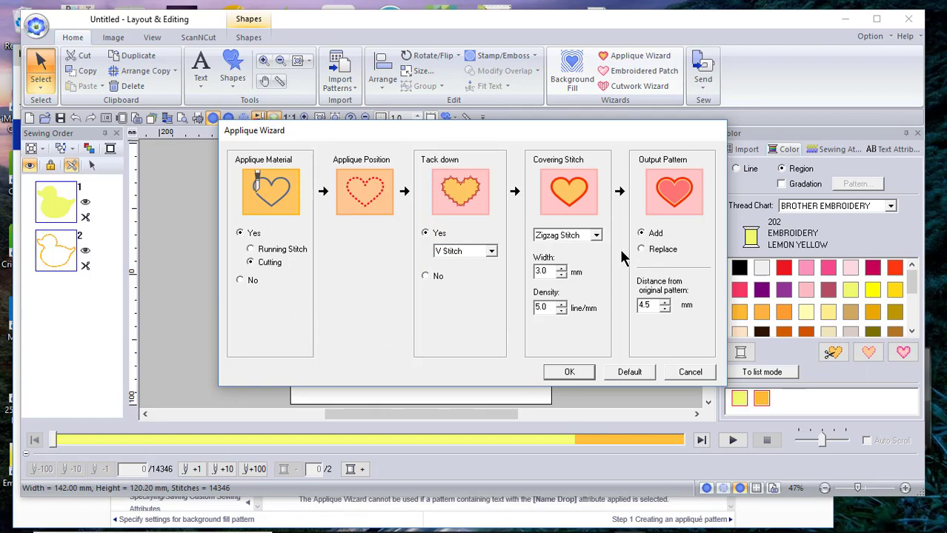
{"action": "left_click", "coordinate": [251, 250]}
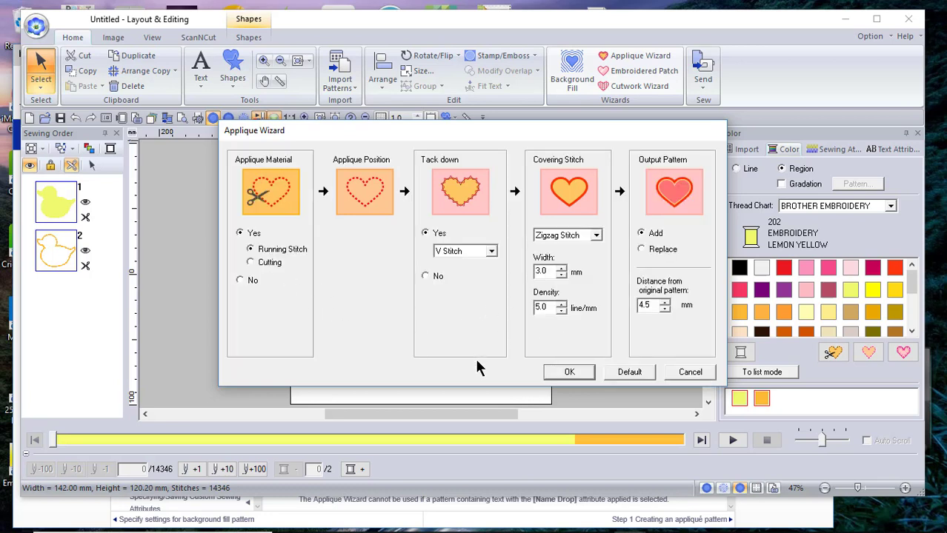
{"action": "left_click", "coordinate": [642, 249]}
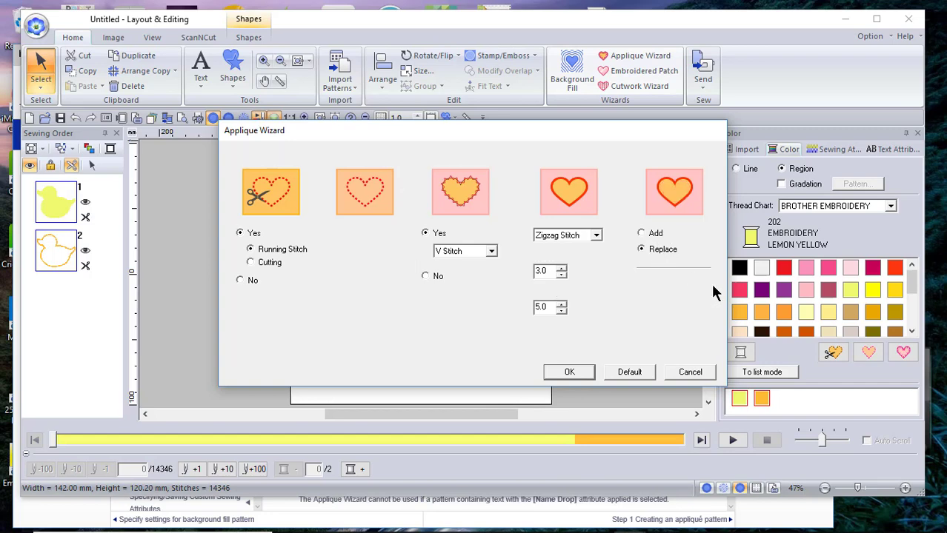
{"action": "left_click", "coordinate": [568, 372]}
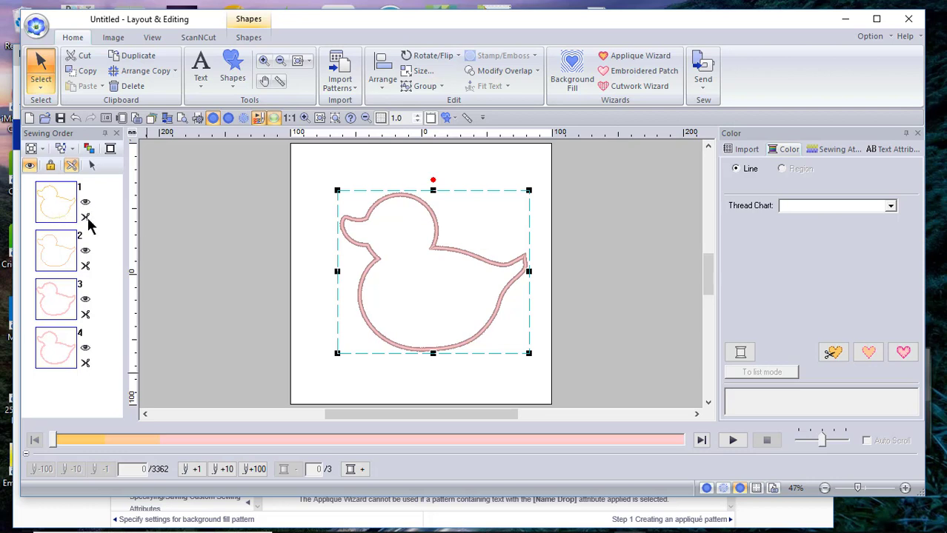
{"action": "left_click", "coordinate": [732, 440]}
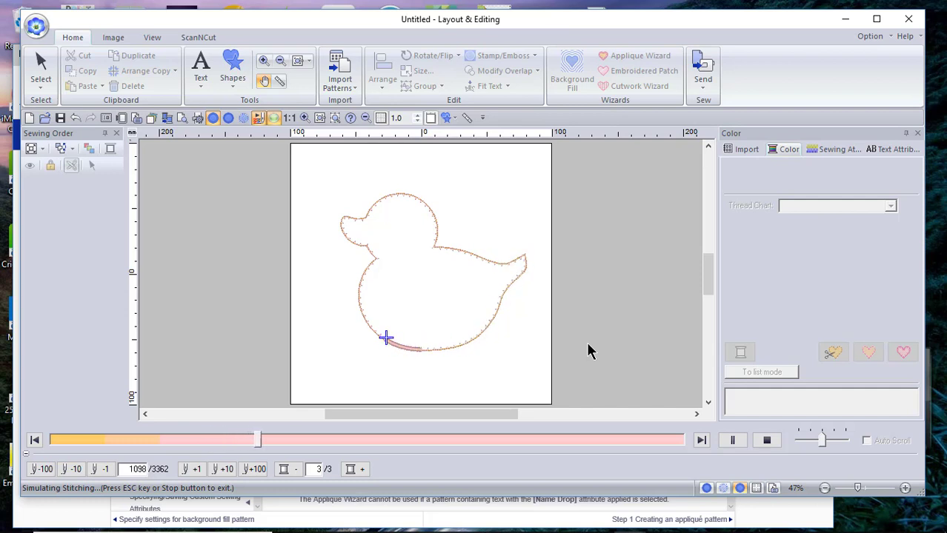
{"action": "left_click", "coordinate": [767, 440]}
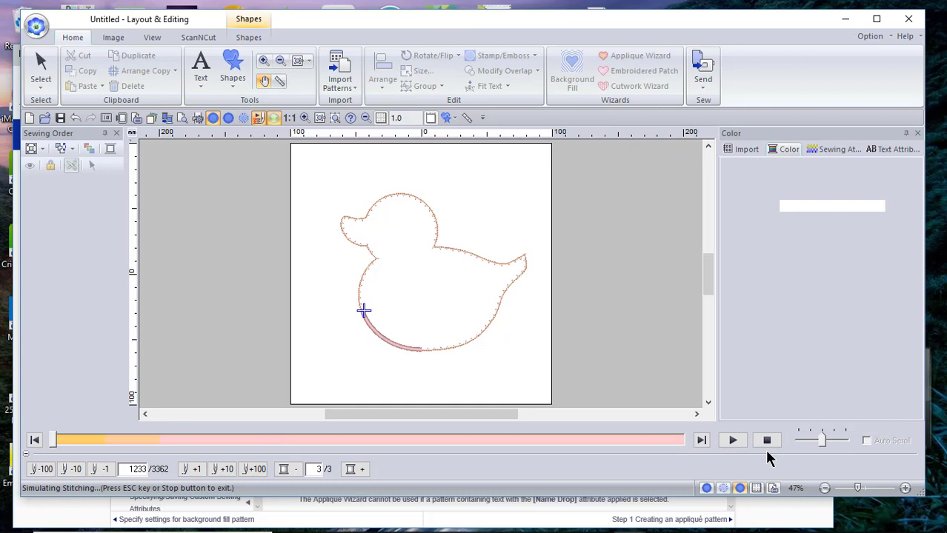
{"action": "left_click", "coordinate": [258, 247]}
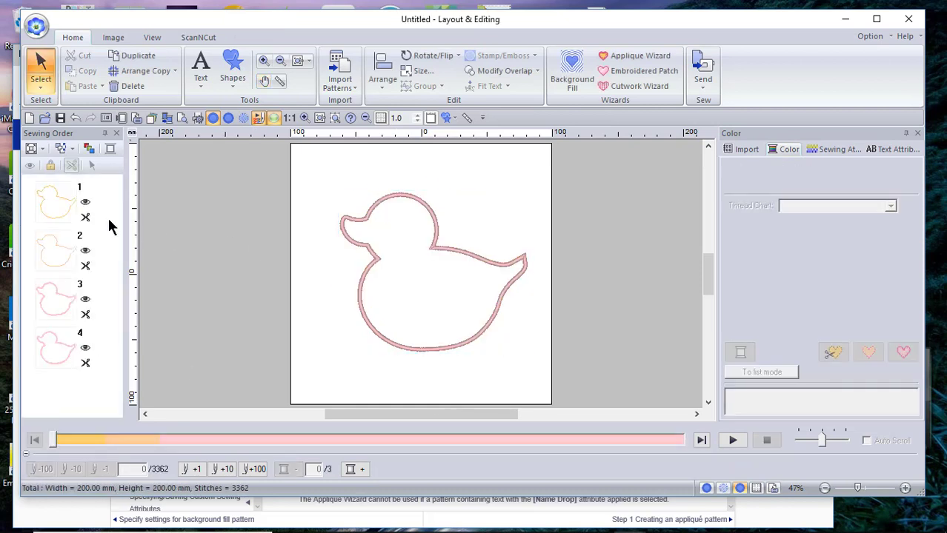
{"action": "left_click", "coordinate": [72, 221]}
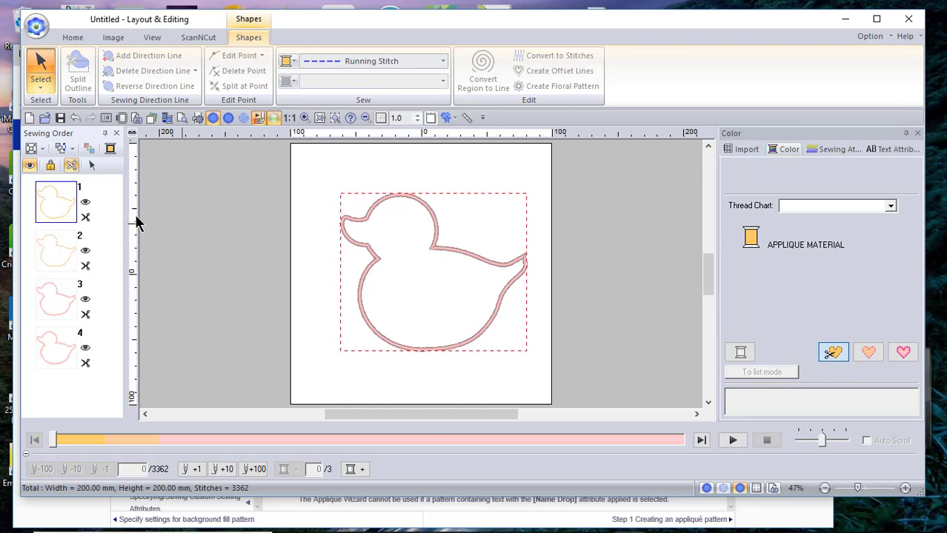
{"action": "left_click", "coordinate": [40, 251]}
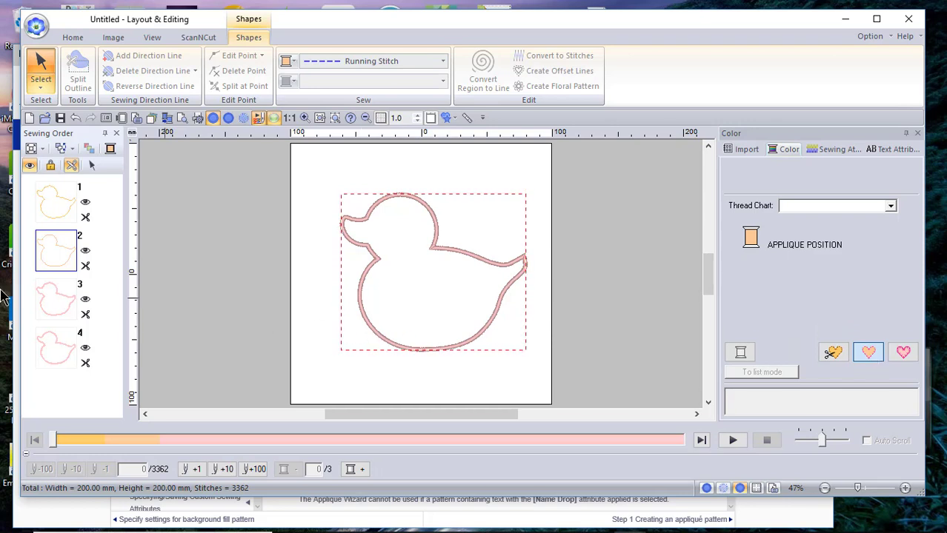
{"action": "left_click", "coordinate": [60, 317]}
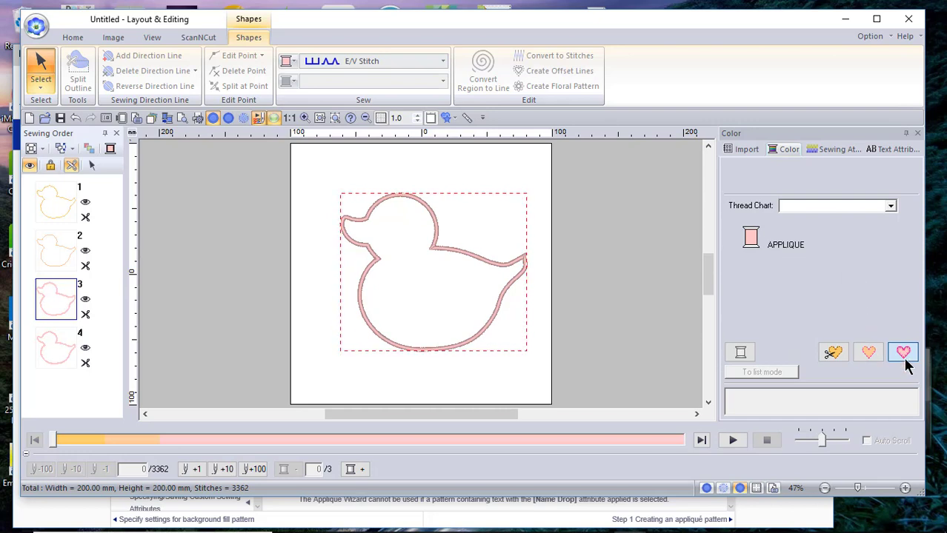
{"action": "left_click", "coordinate": [67, 355]}
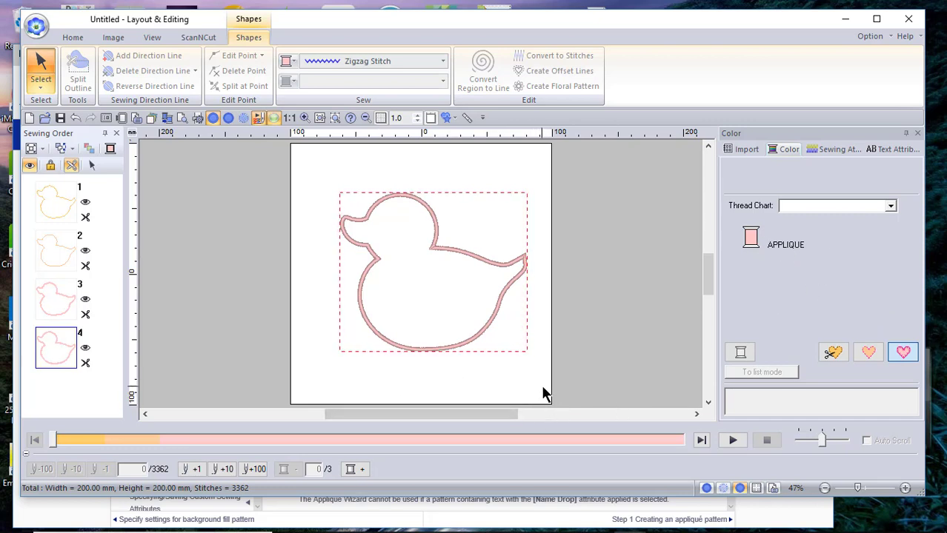
{"action": "left_click", "coordinate": [202, 311]}
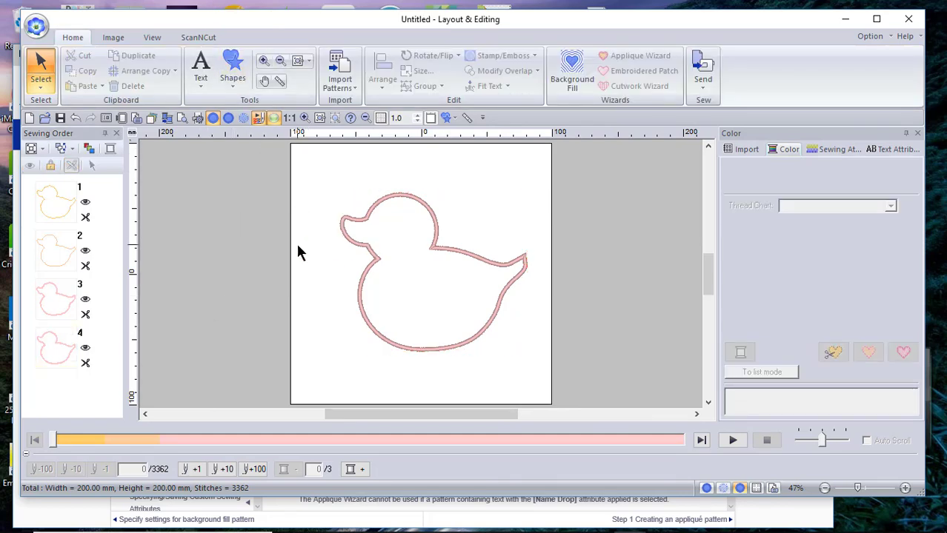
Begin a new design, answering No to saving the duck applique.
{"action": "left_click", "coordinate": [36, 28]}
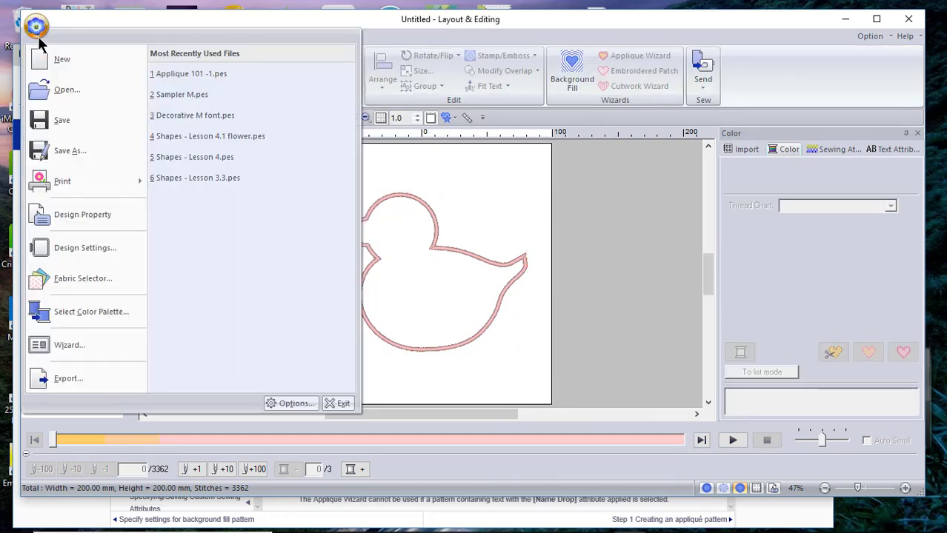
{"action": "left_click", "coordinate": [46, 61]}
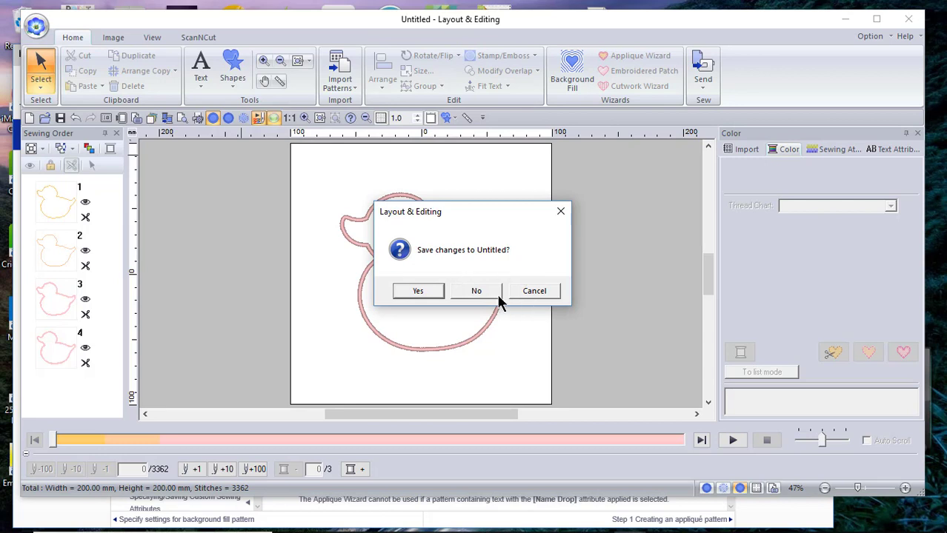
{"action": "left_click", "coordinate": [497, 295]}
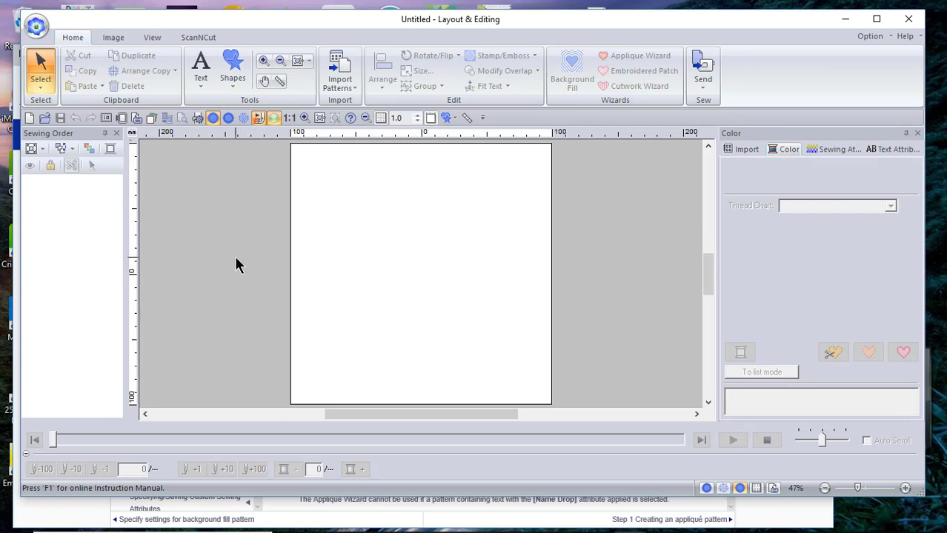
Draw a large circle, 137.60 mm across, in the page centre.
{"action": "left_click", "coordinate": [232, 78]}
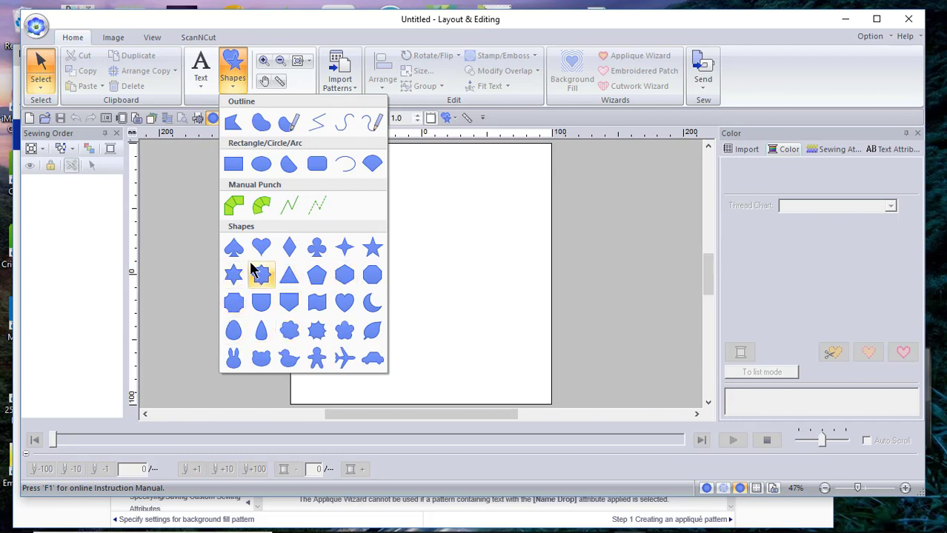
{"action": "left_click", "coordinate": [261, 164]}
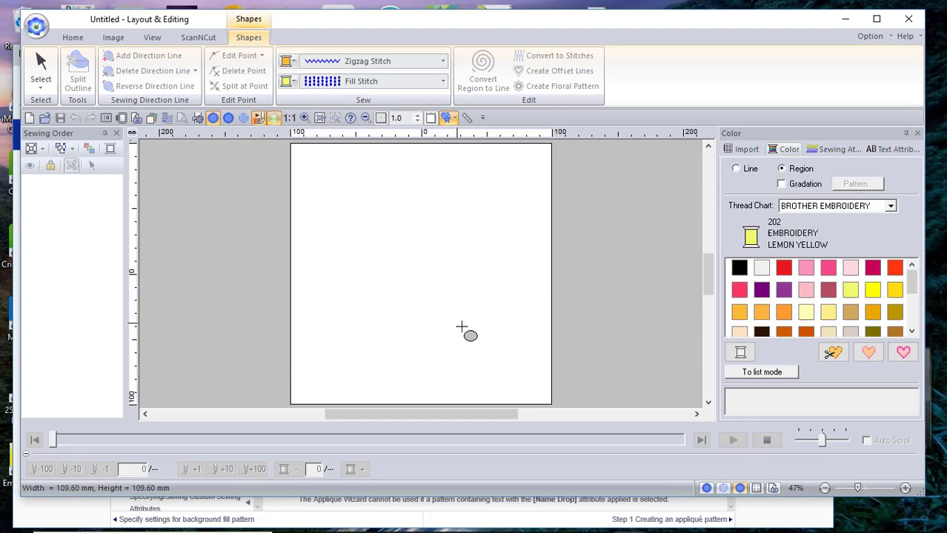
{"action": "left_click_drag", "start_coordinate": [332, 180], "coordinate": [503, 362]}
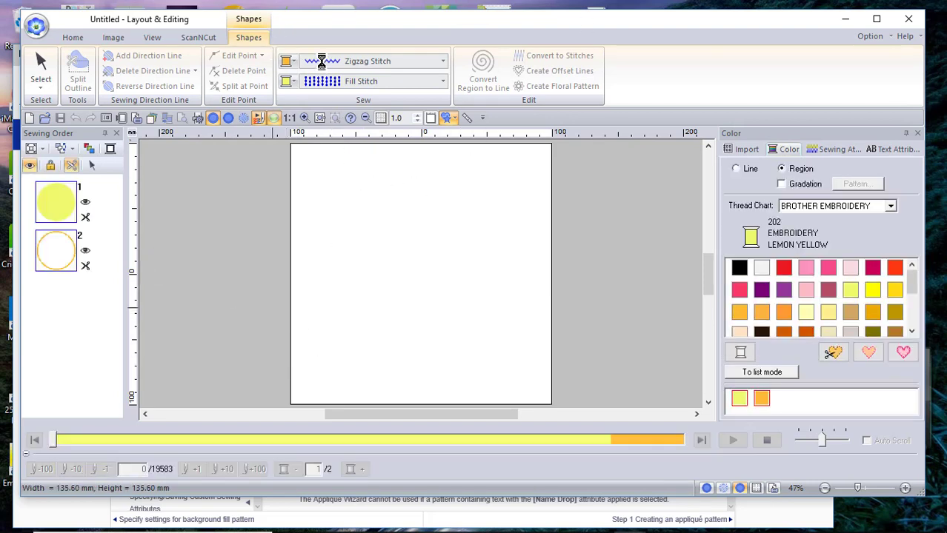
Give the circle a black outline and a 030 Vermillion fill.
{"action": "left_click", "coordinate": [294, 63]}
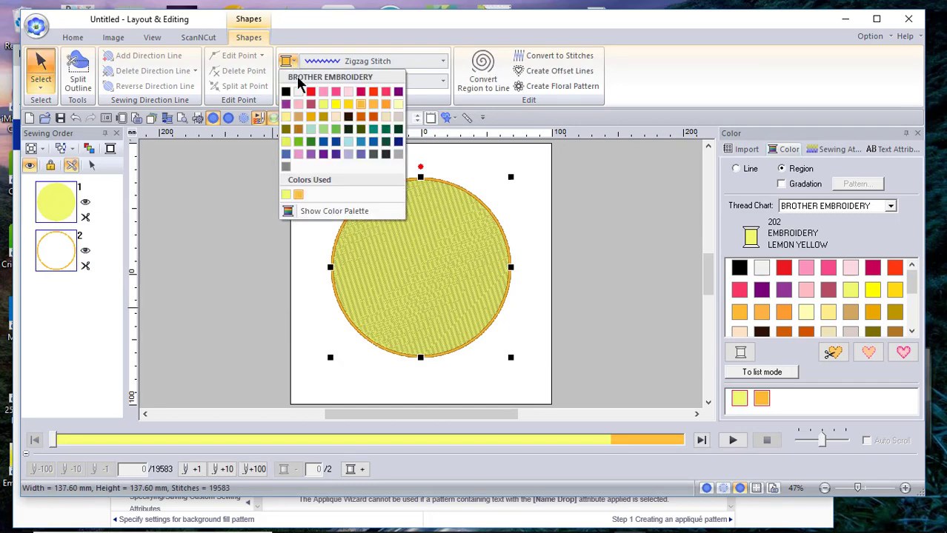
{"action": "left_click", "coordinate": [311, 92]}
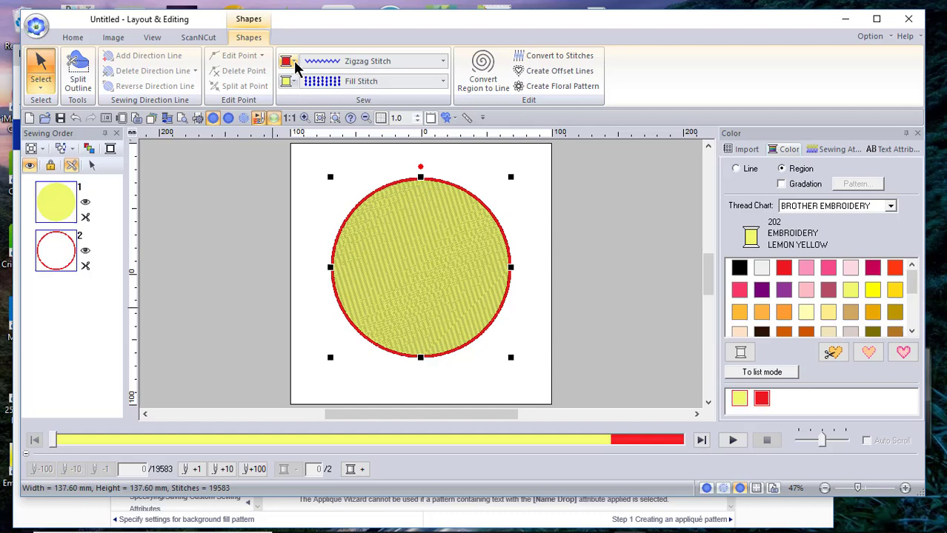
{"action": "left_click", "coordinate": [295, 62]}
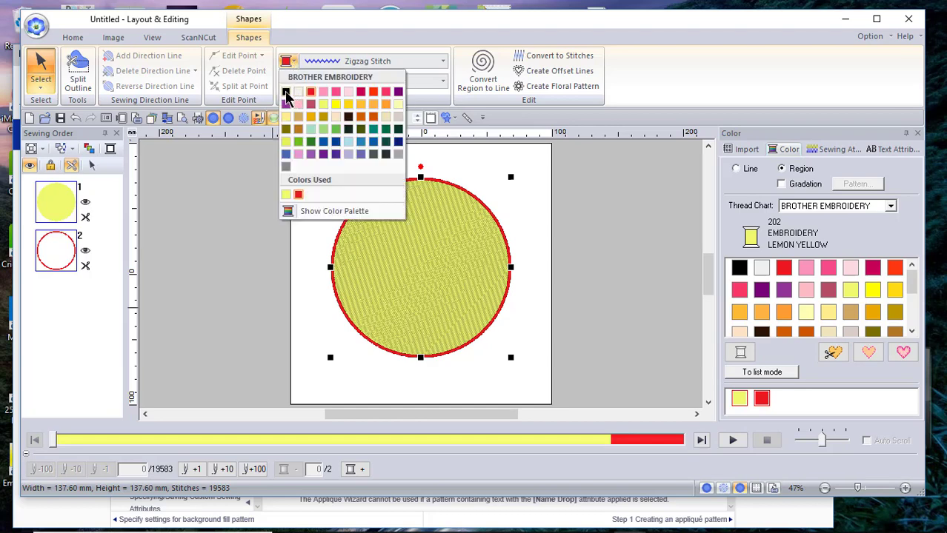
{"action": "left_click", "coordinate": [286, 92]}
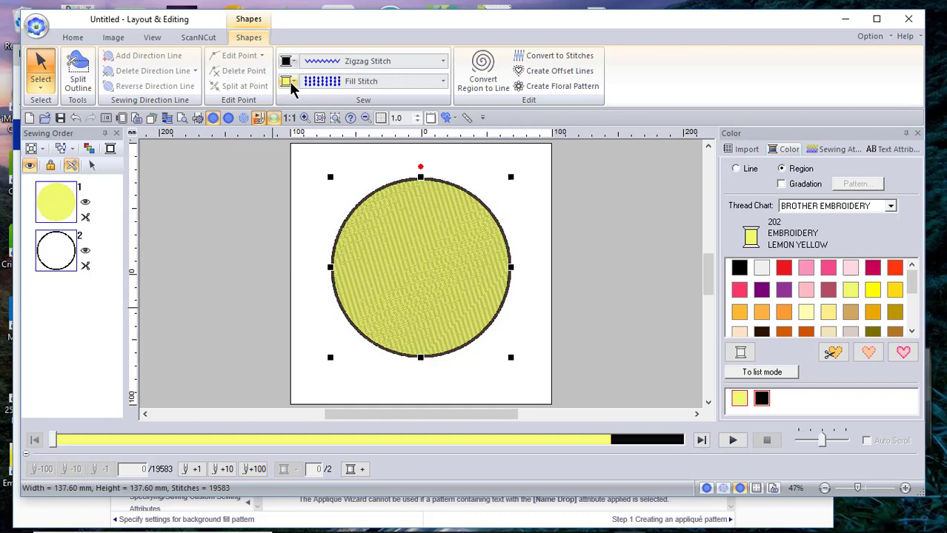
{"action": "left_click", "coordinate": [291, 83]}
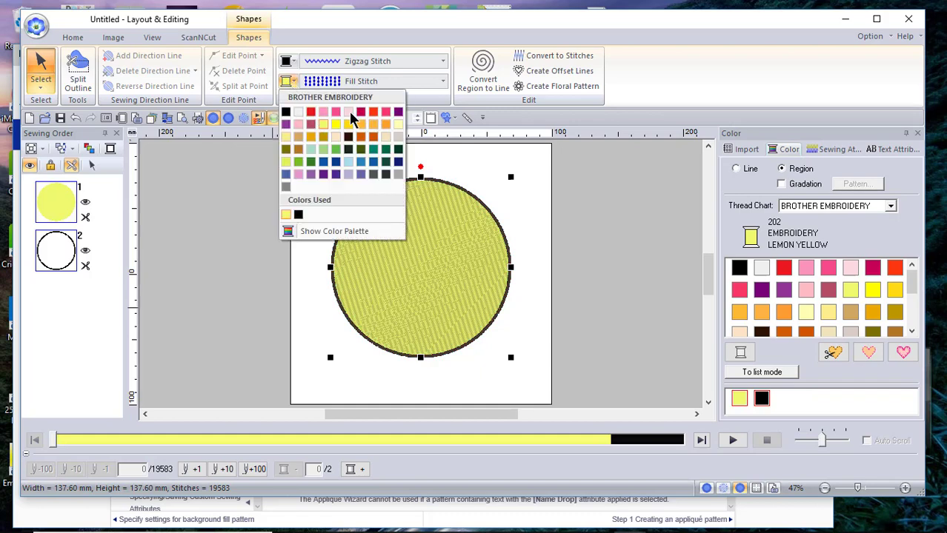
{"action": "left_click", "coordinate": [374, 112]}
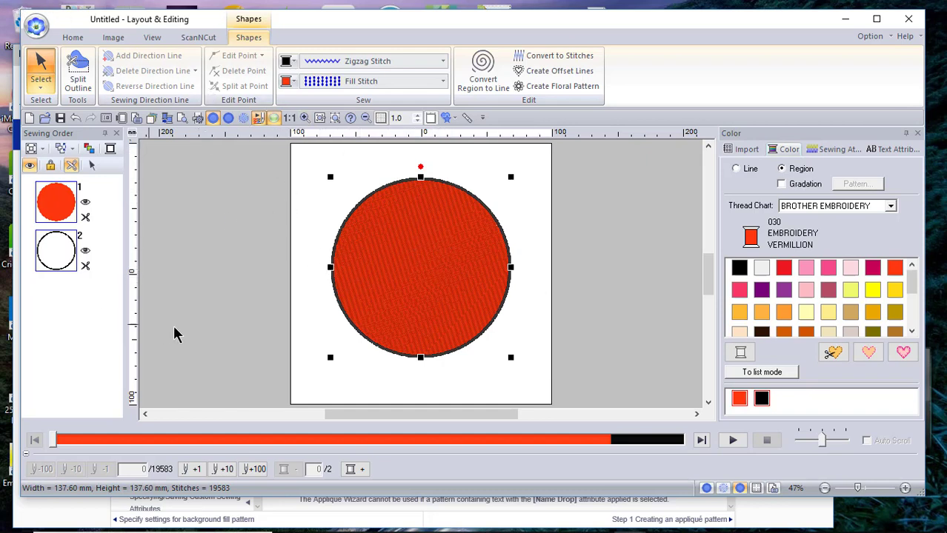
{"action": "left_click", "coordinate": [220, 258]}
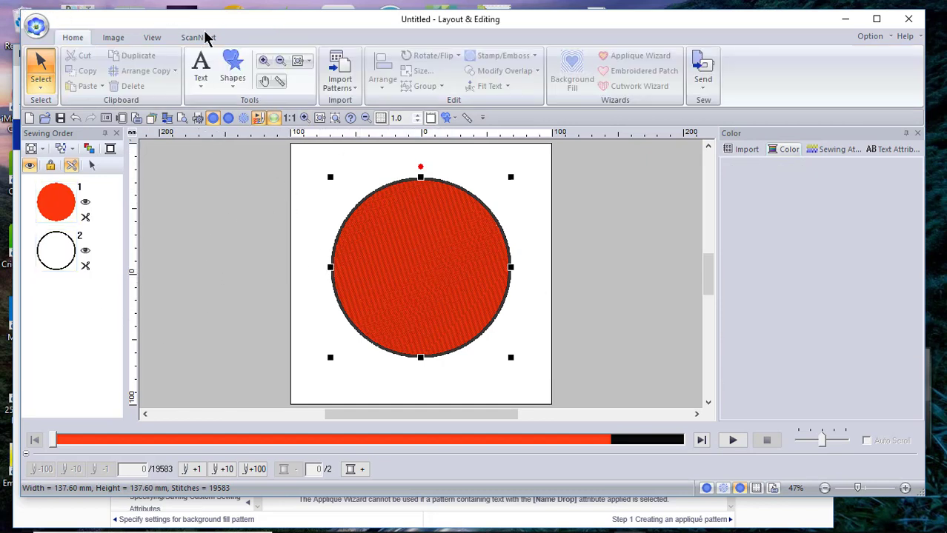
Draw a smaller circle centred inside the large one.
{"action": "left_click", "coordinate": [235, 71]}
{"action": "left_click", "coordinate": [256, 167]}
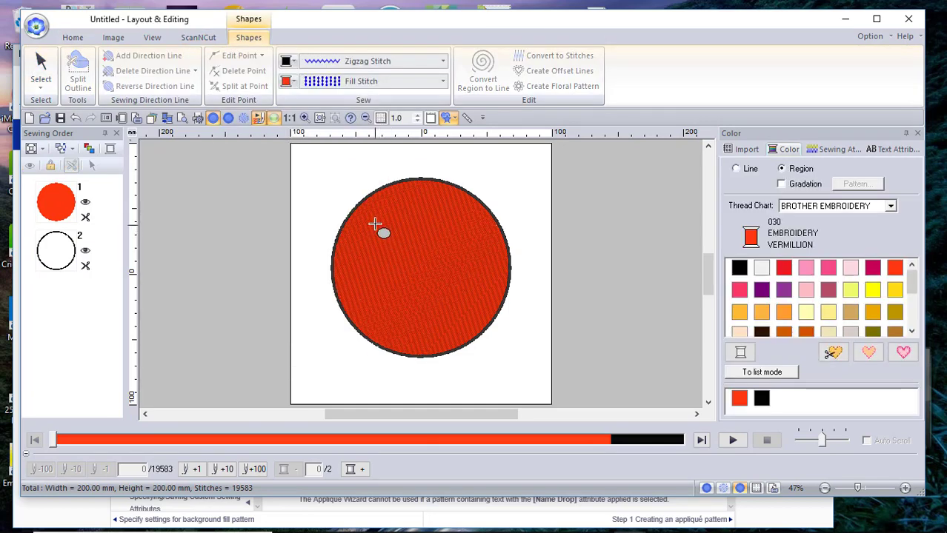
{"action": "left_click_drag", "start_coordinate": [374, 224], "coordinate": [473, 307]}
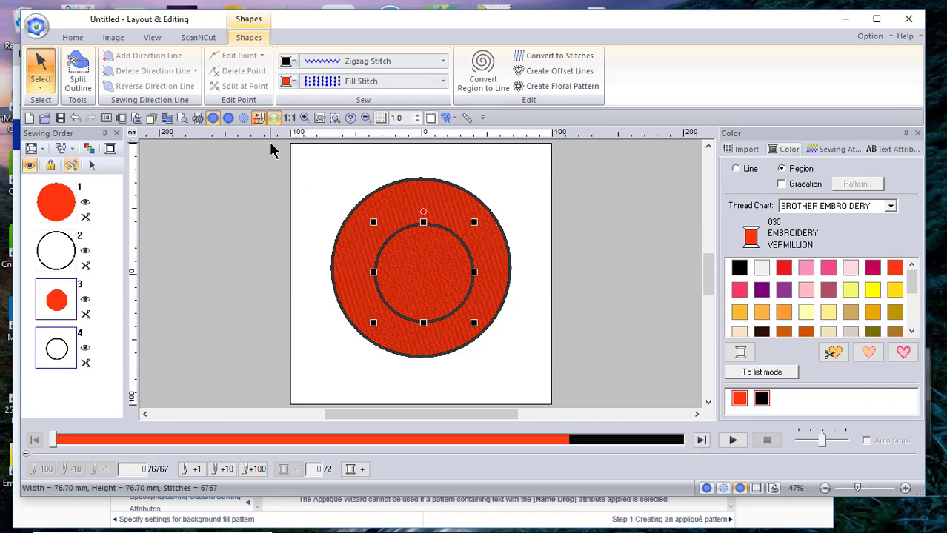
{"action": "left_click", "coordinate": [308, 166]}
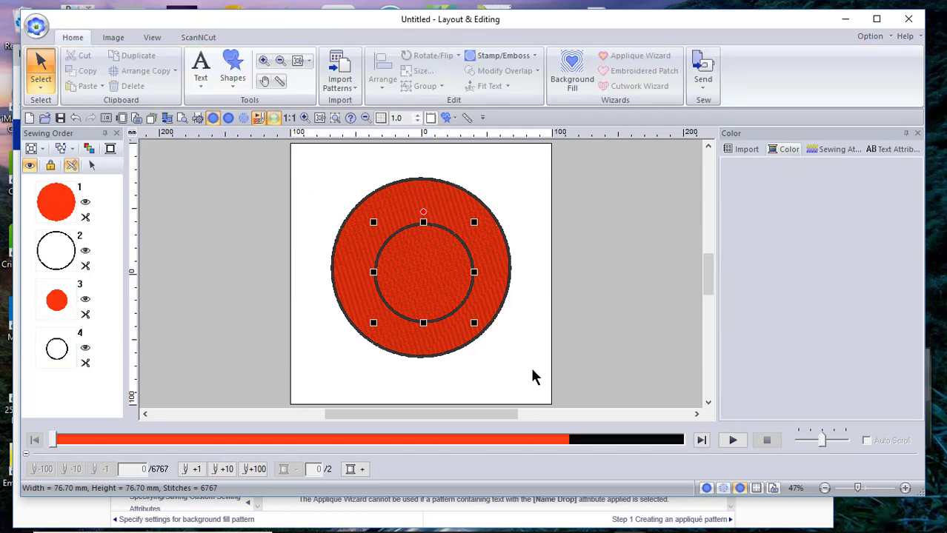
Select all and apply Set hole sewing so the outer fill becomes a ring.
{"action": "key", "text": "ctrl+a"}
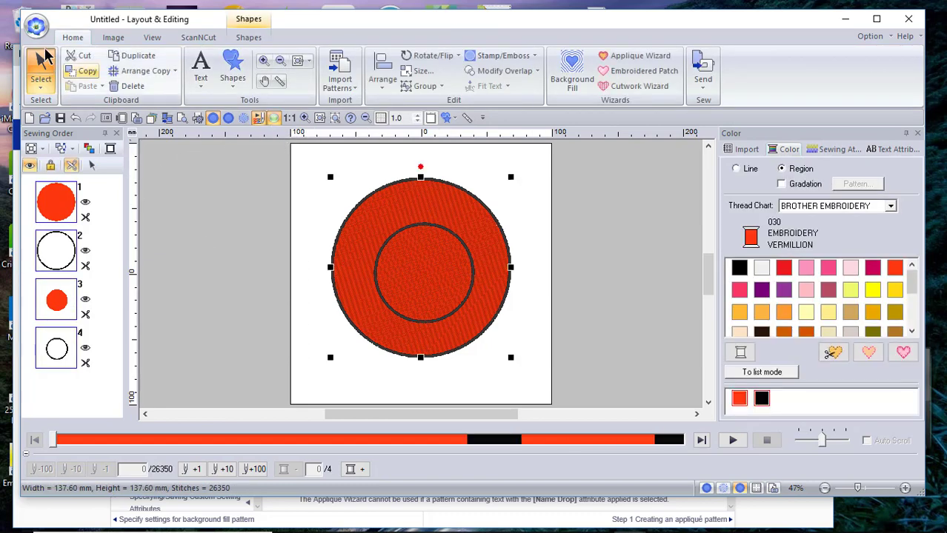
{"action": "left_click", "coordinate": [519, 74]}
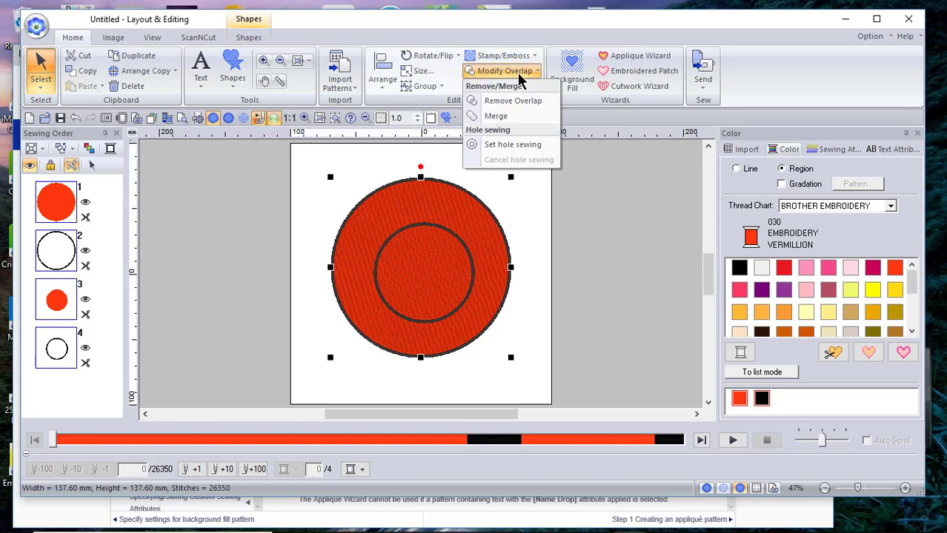
{"action": "left_click", "coordinate": [530, 146]}
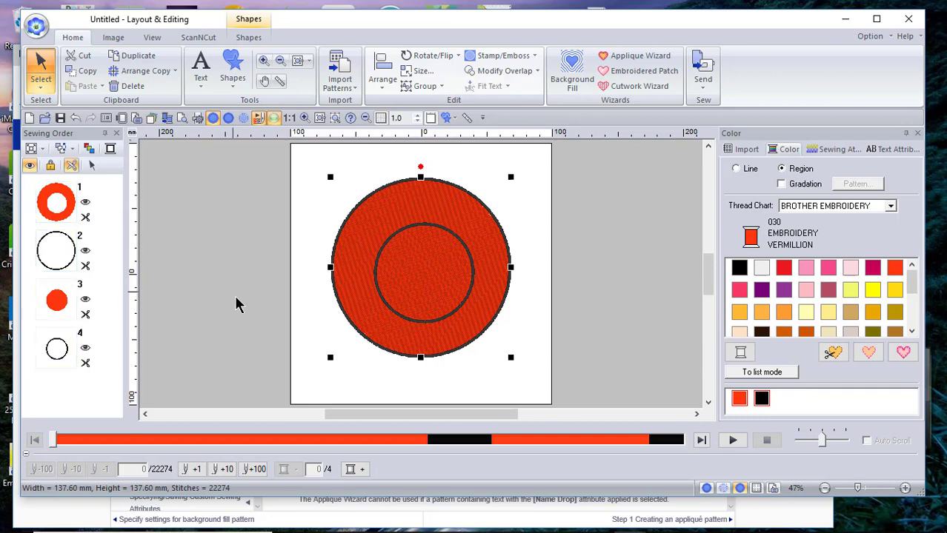
{"action": "left_click", "coordinate": [56, 201]}
Switch the design page to the embroidery machine type in Design Settings.
{"action": "left_click", "coordinate": [58, 256], "text": "shift"}
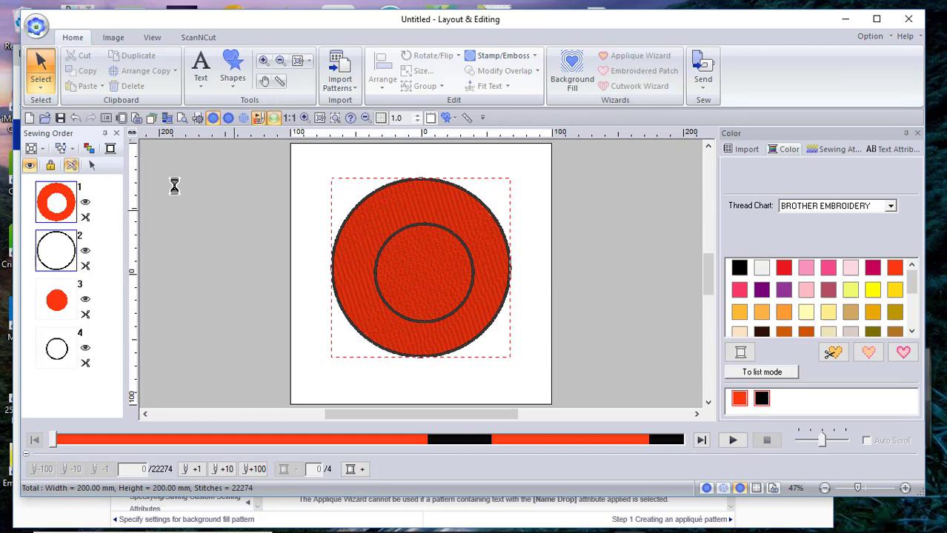
{"action": "left_click", "coordinate": [124, 119]}
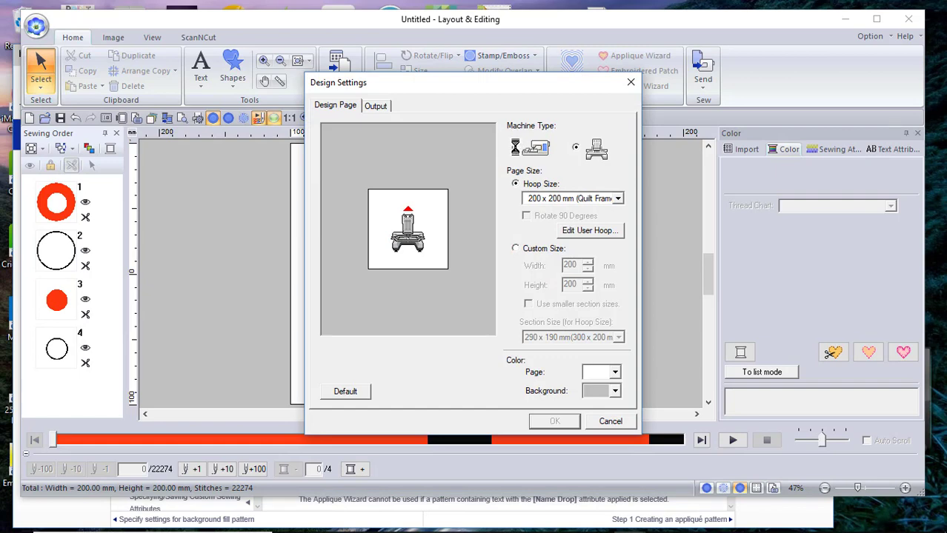
{"action": "left_click", "coordinate": [515, 148]}
{"action": "left_click", "coordinate": [551, 422]}
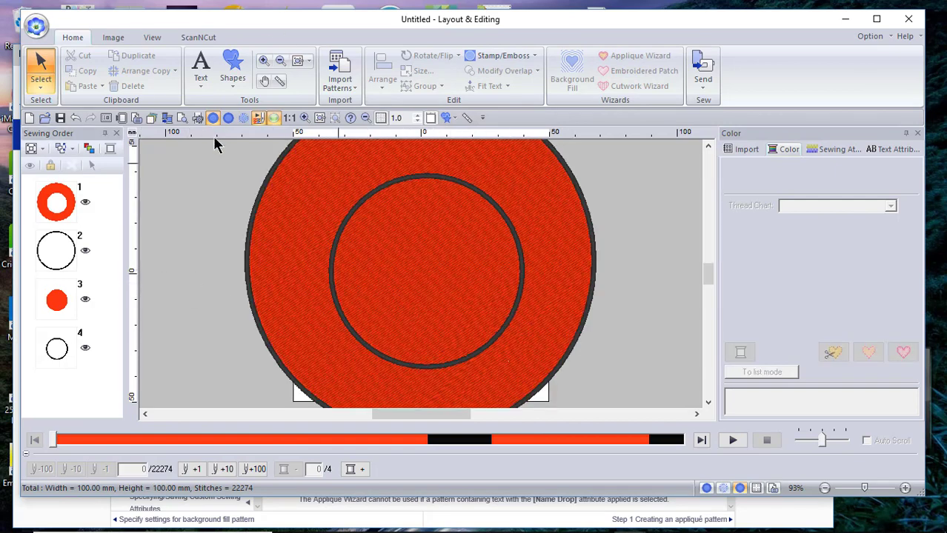
Change the hoop size to 200 x 200 mm (Quilt Frame).
{"action": "left_click", "coordinate": [121, 118]}
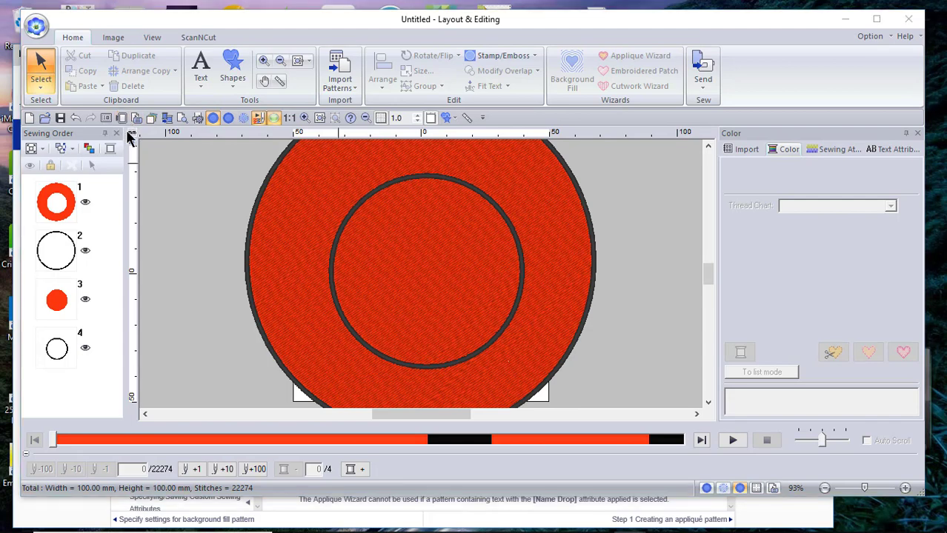
{"action": "left_click", "coordinate": [617, 199]}
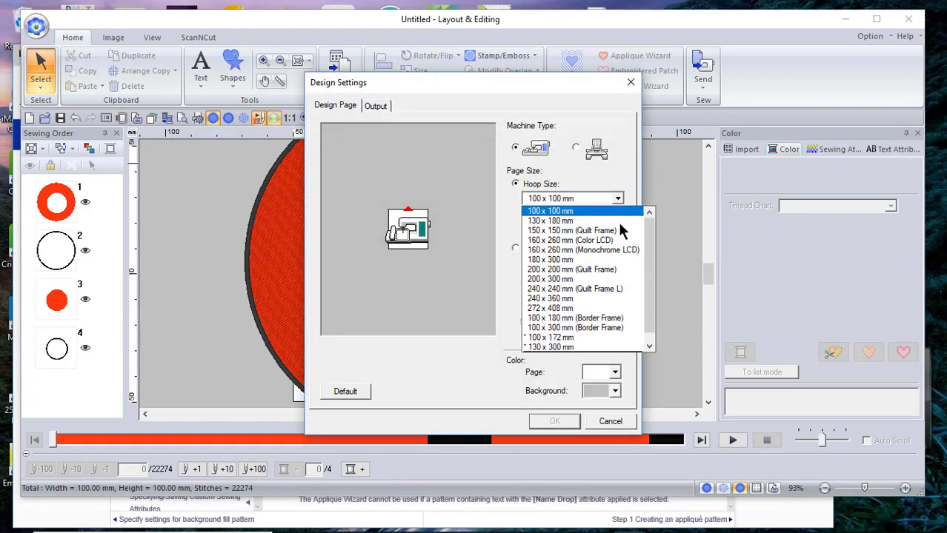
{"action": "left_click", "coordinate": [591, 272]}
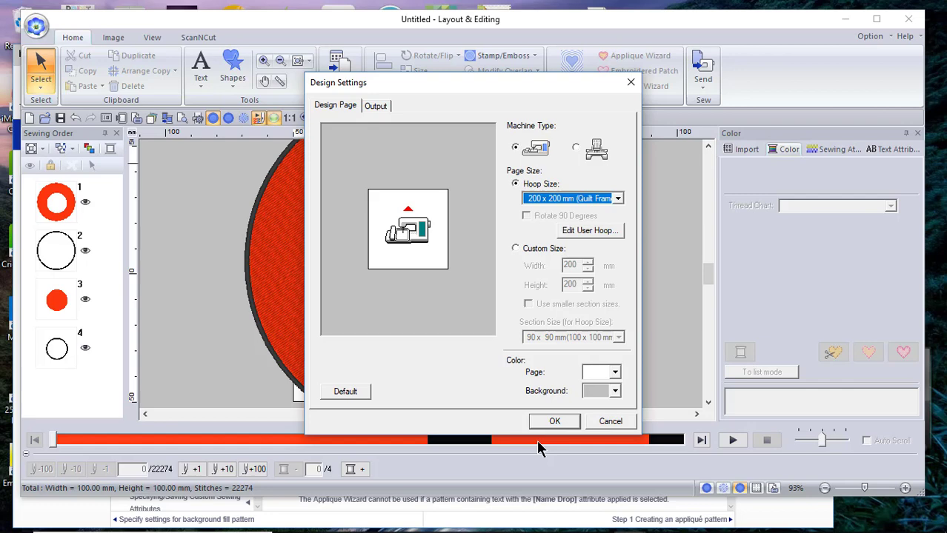
{"action": "left_click", "coordinate": [538, 421]}
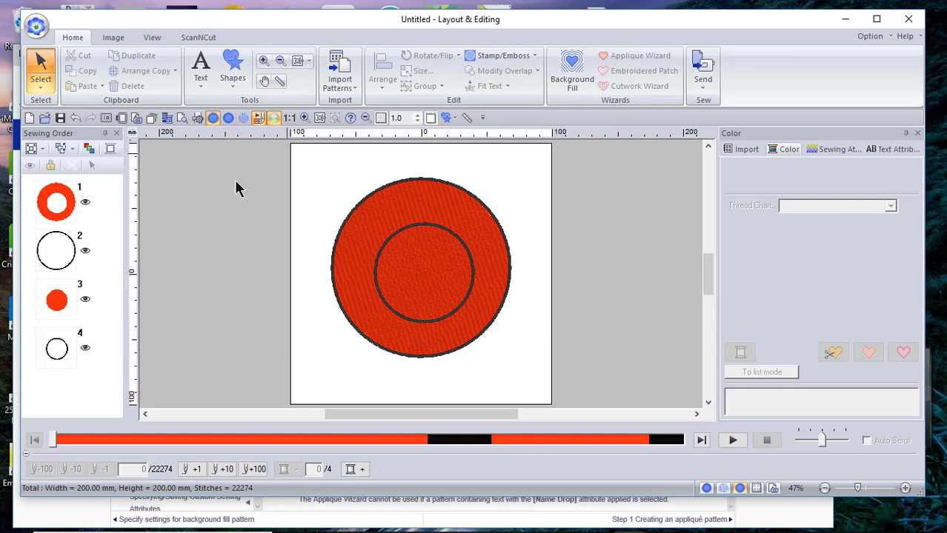
{"action": "left_click", "coordinate": [66, 216]}
{"action": "left_click", "coordinate": [58, 244], "text": "ctrl"}
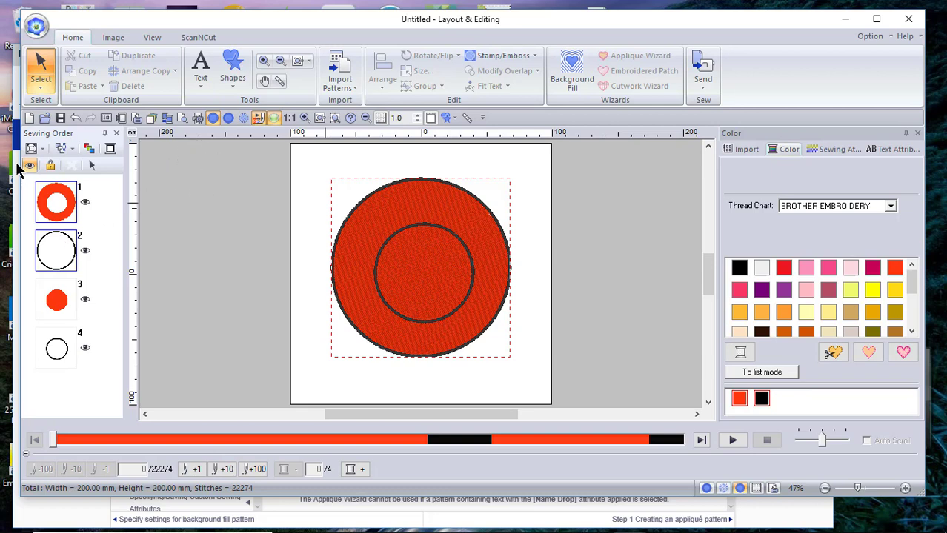
{"action": "left_click", "coordinate": [461, 237]}
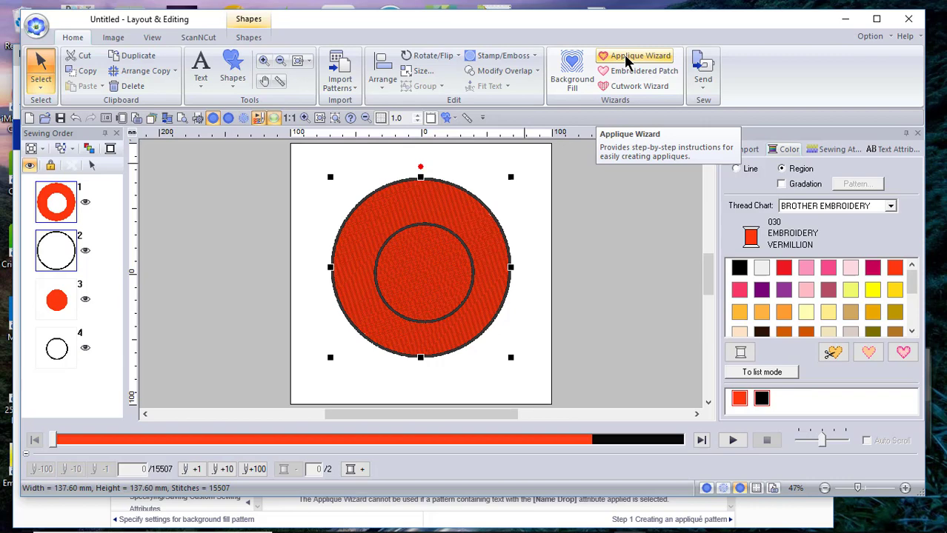
{"action": "left_click", "coordinate": [627, 59]}
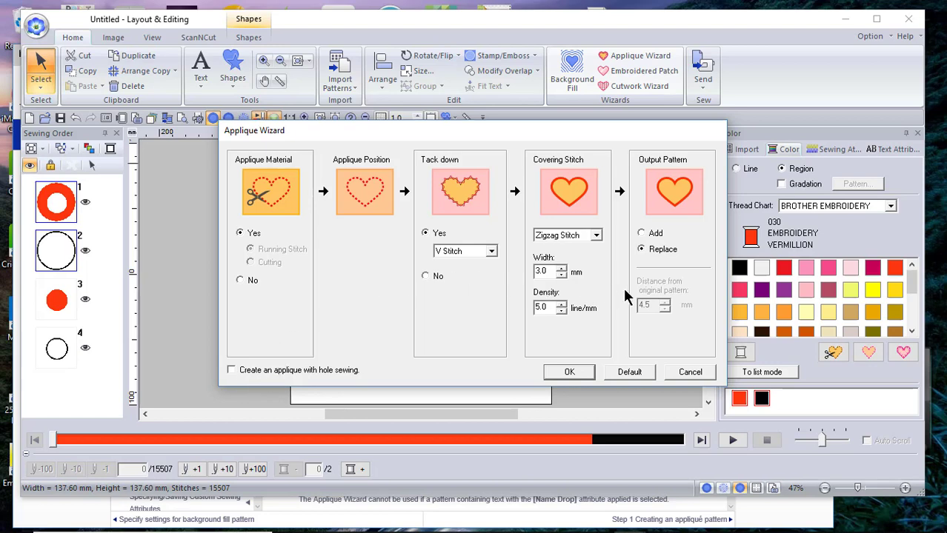
{"action": "left_click", "coordinate": [569, 372]}
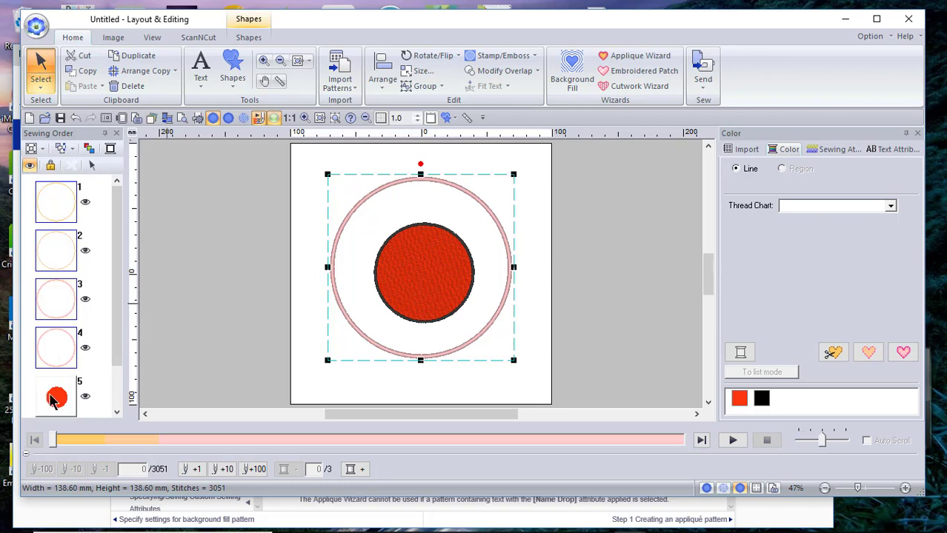
{"action": "left_click", "coordinate": [75, 118]}
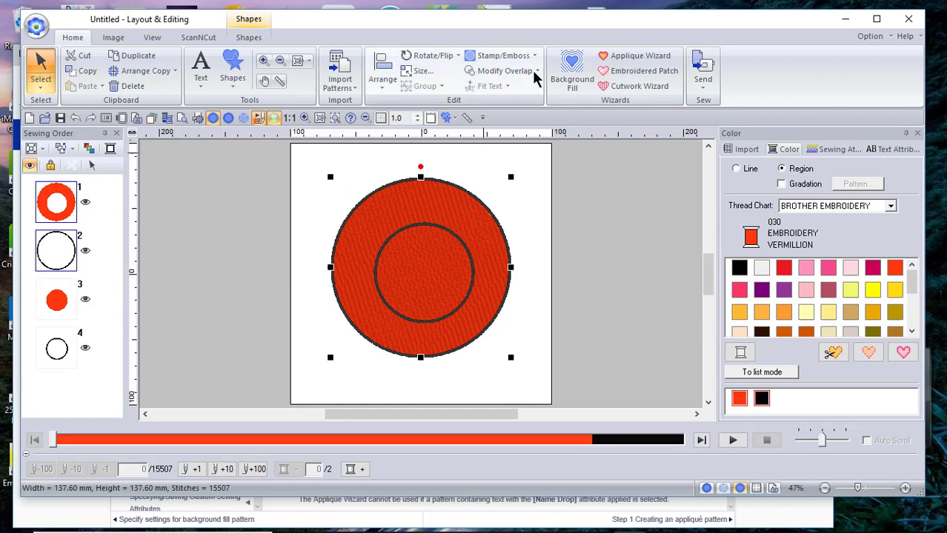
Rerun the Applique Wizard on the ring with 'Create an applique with hole sewing' checked.
{"action": "left_click", "coordinate": [635, 57]}
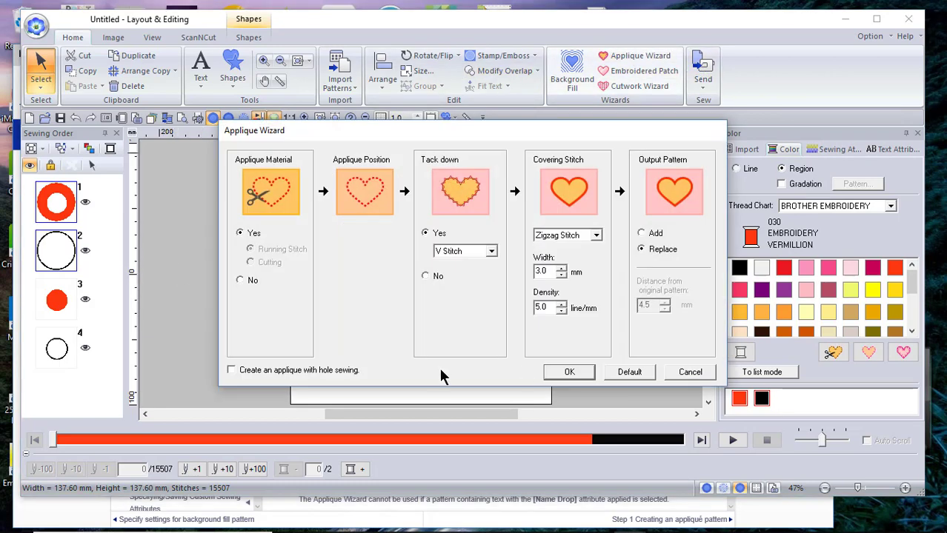
{"action": "left_click", "coordinate": [230, 371]}
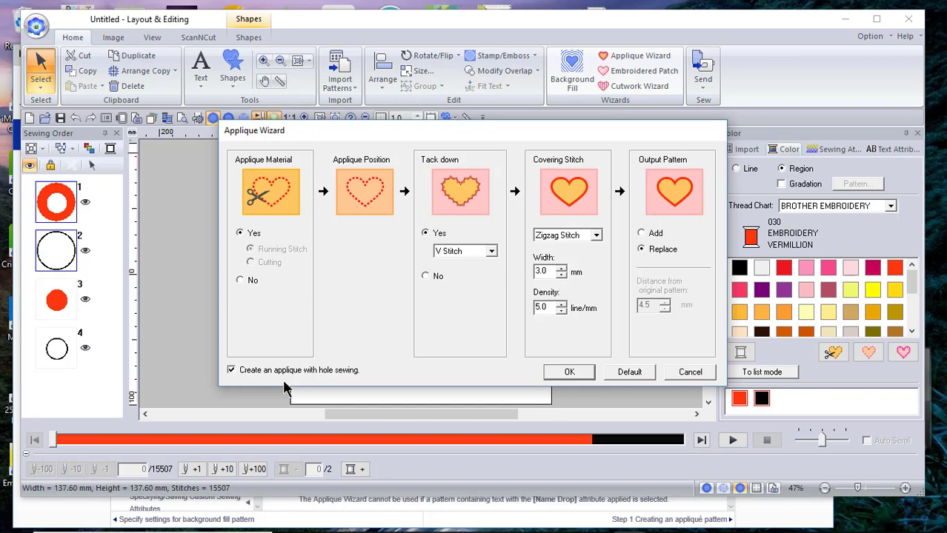
{"action": "left_click", "coordinate": [571, 372]}
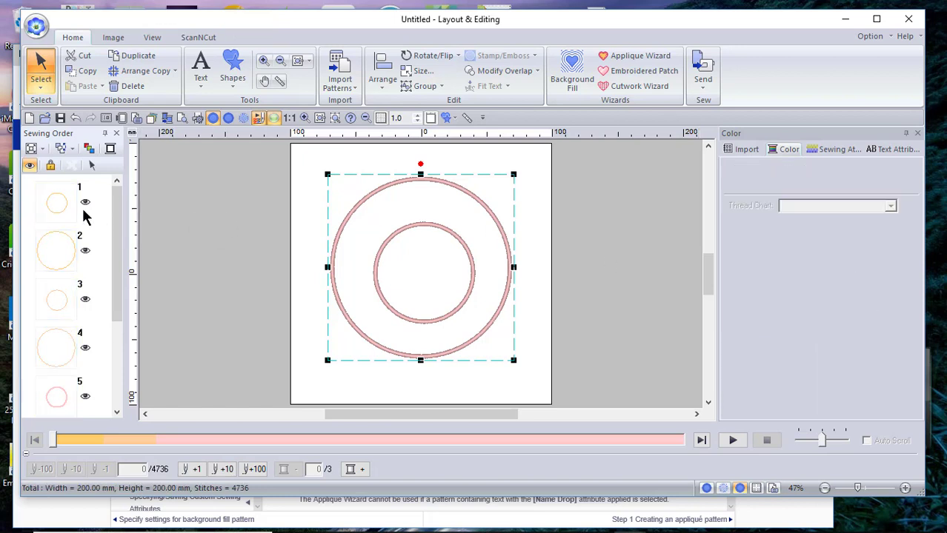
{"action": "left_click", "coordinate": [45, 196]}
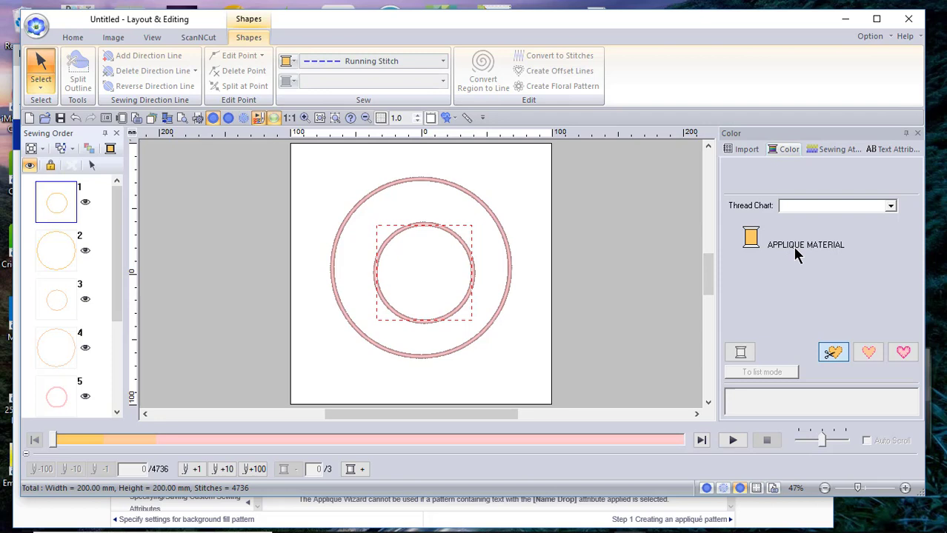
{"action": "left_click", "coordinate": [63, 256]}
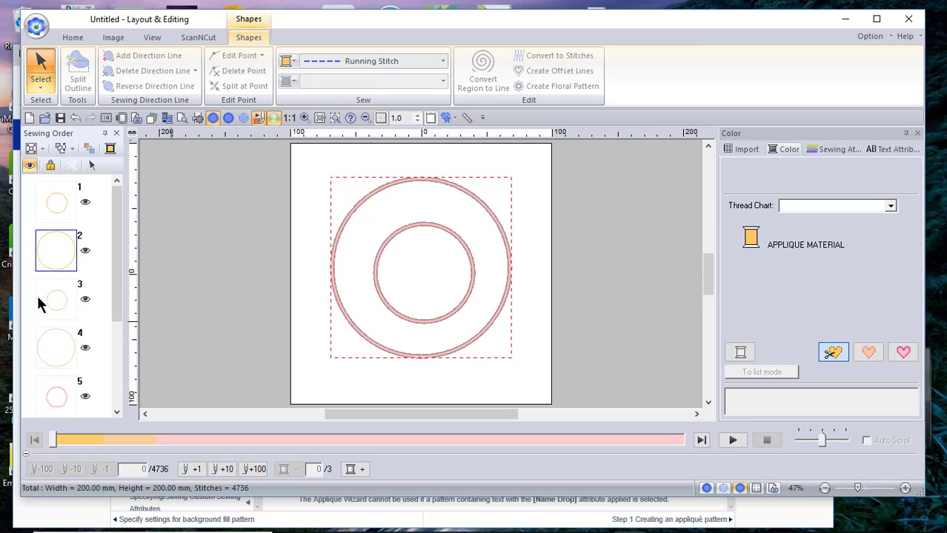
{"action": "left_click", "coordinate": [59, 300]}
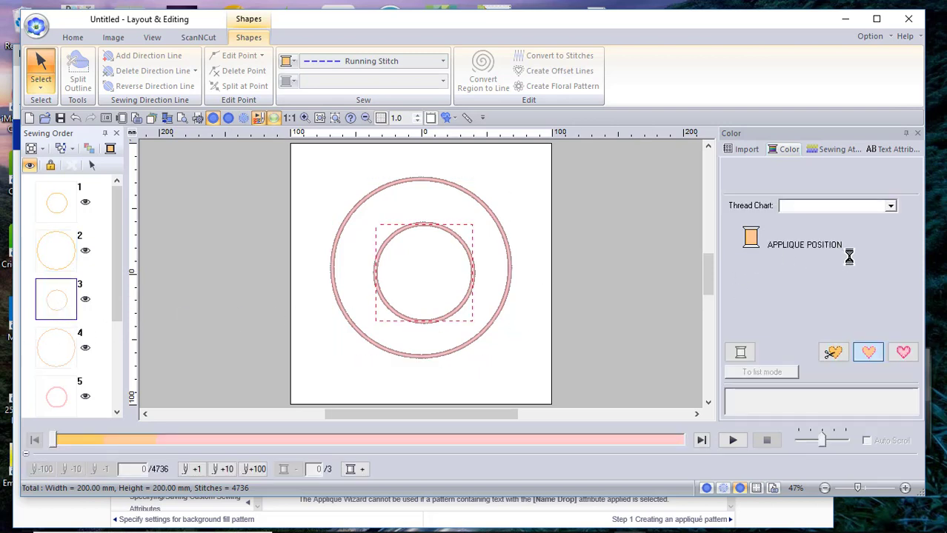
{"action": "left_click", "coordinate": [45, 352]}
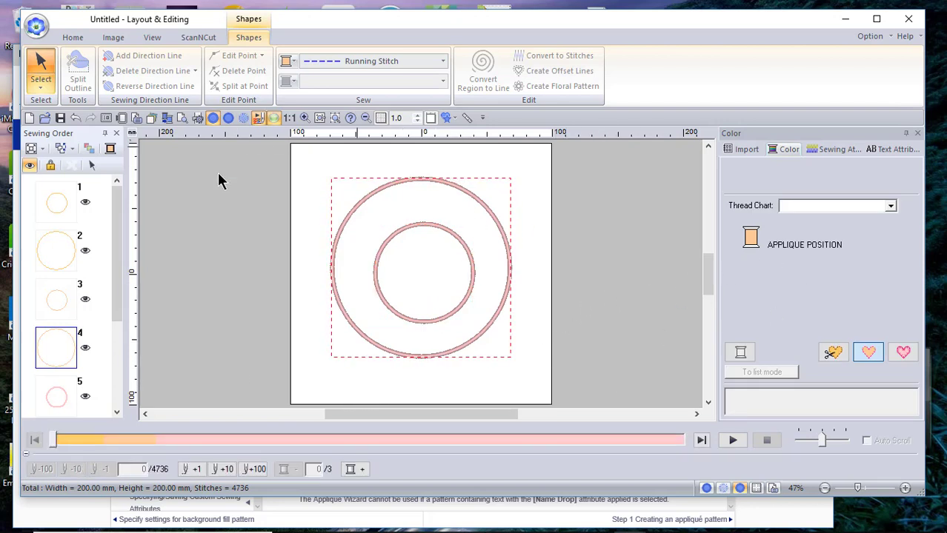
{"action": "left_click", "coordinate": [62, 403]}
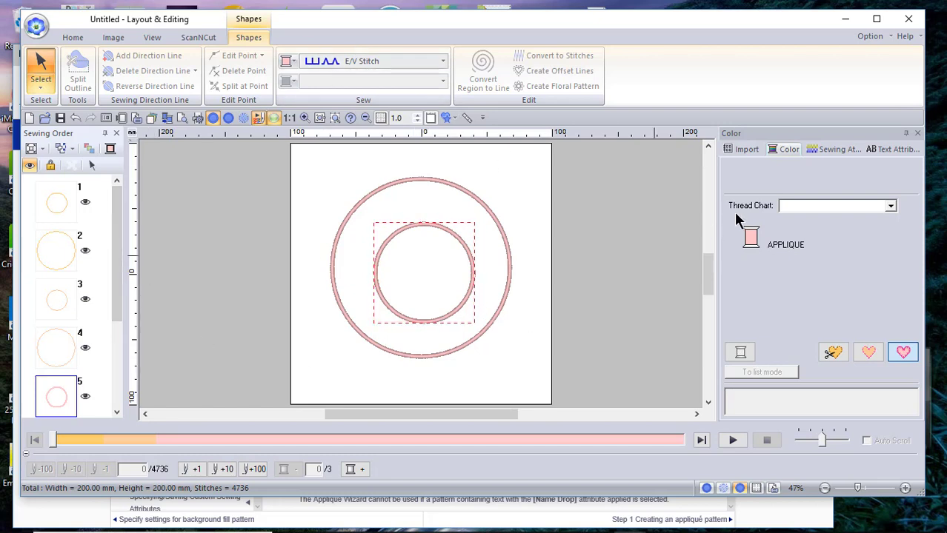
{"action": "left_click", "coordinate": [583, 316]}
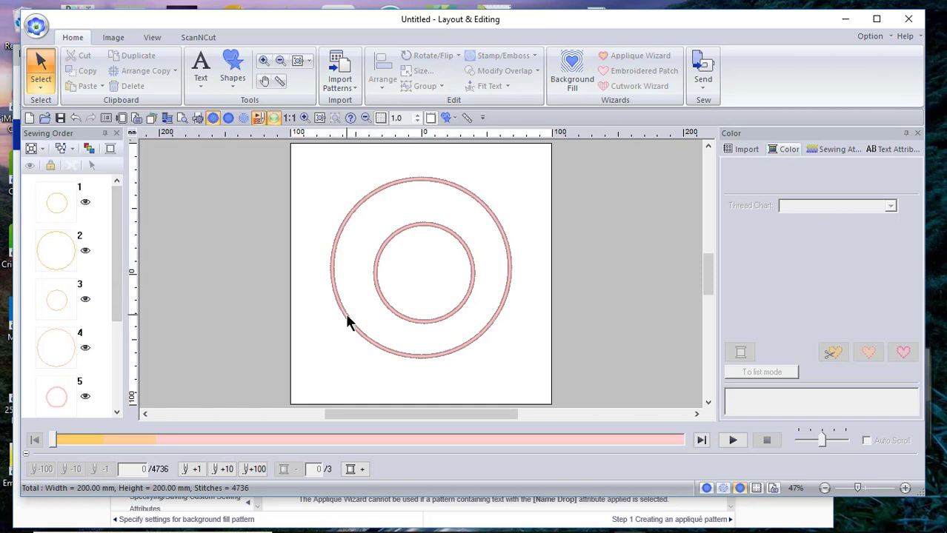
{"action": "left_click", "coordinate": [63, 210]}
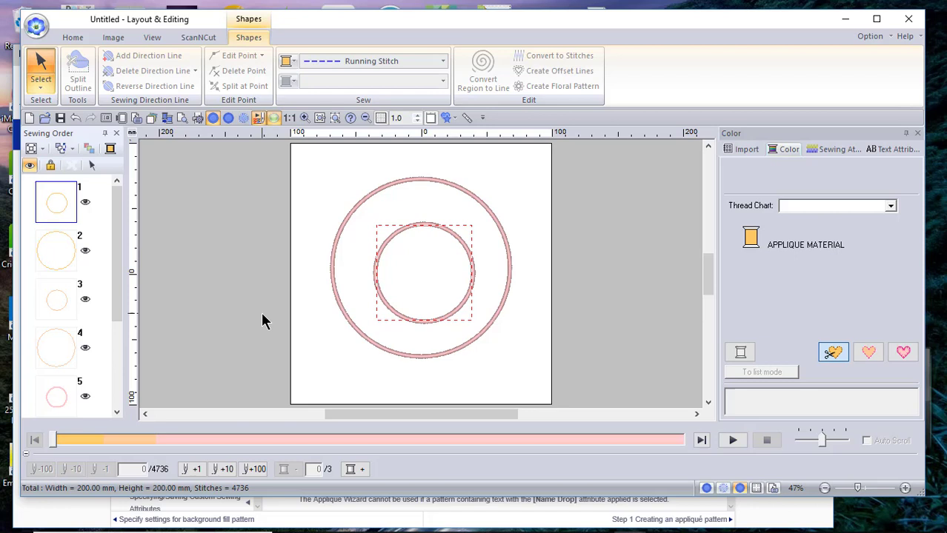
Select the inner material circle under ScanNCut and review its 76 x 76 mm FCM export preview.
{"action": "left_click", "coordinate": [221, 253]}
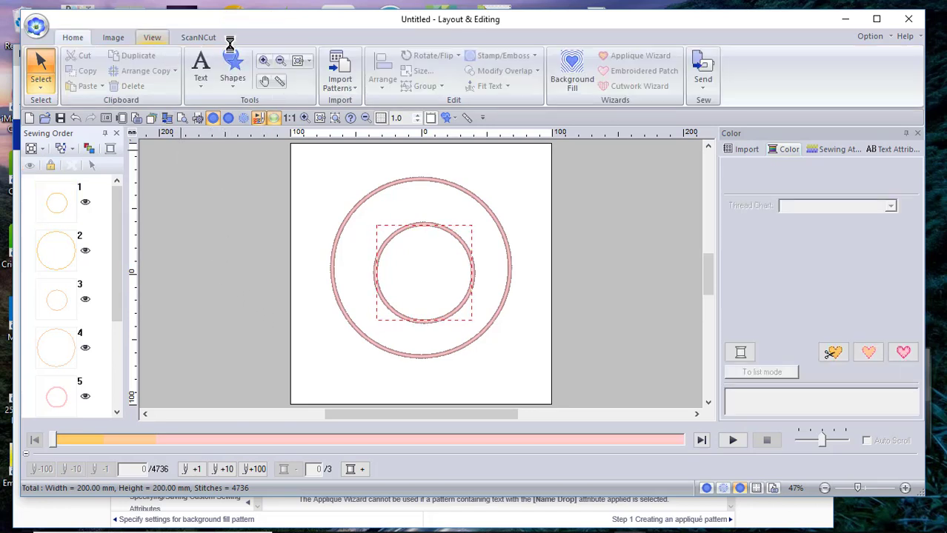
{"action": "left_click", "coordinate": [200, 37]}
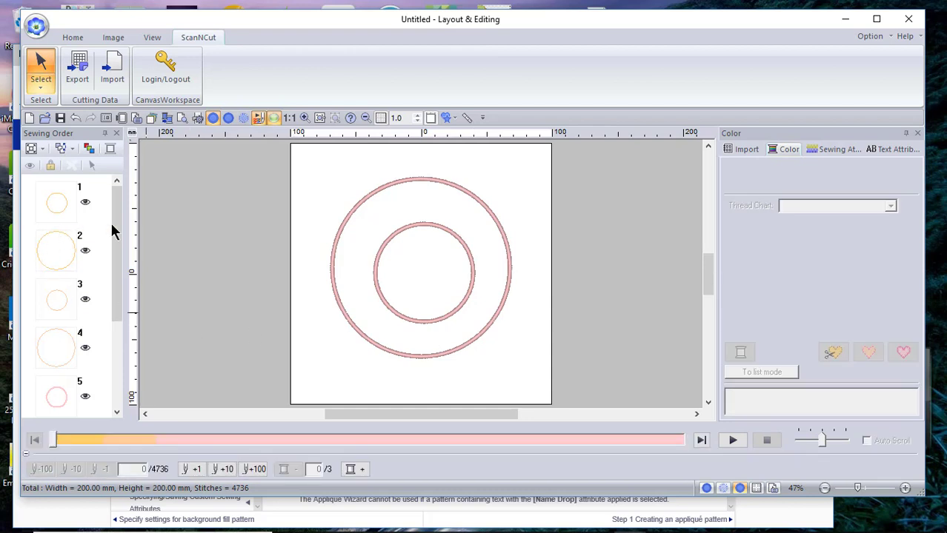
{"action": "left_click", "coordinate": [57, 206]}
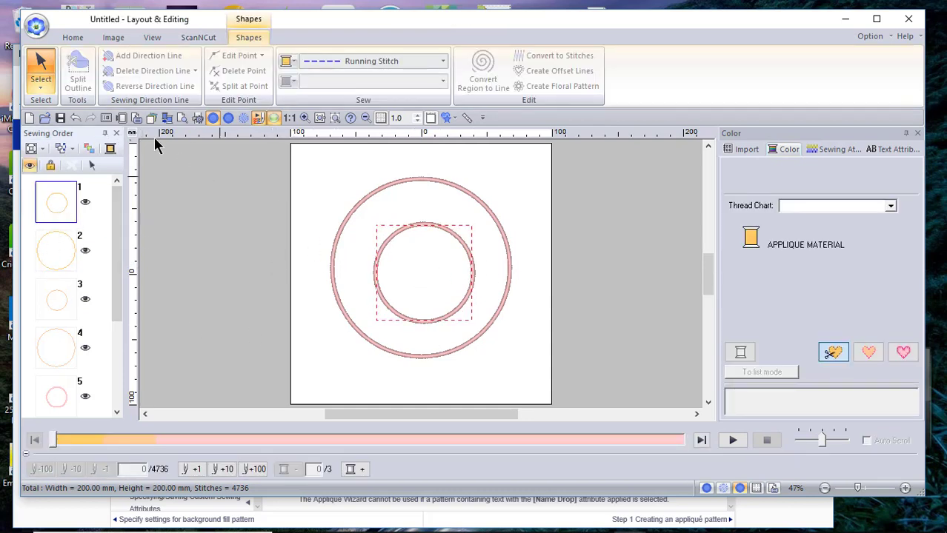
{"action": "left_click", "coordinate": [200, 37]}
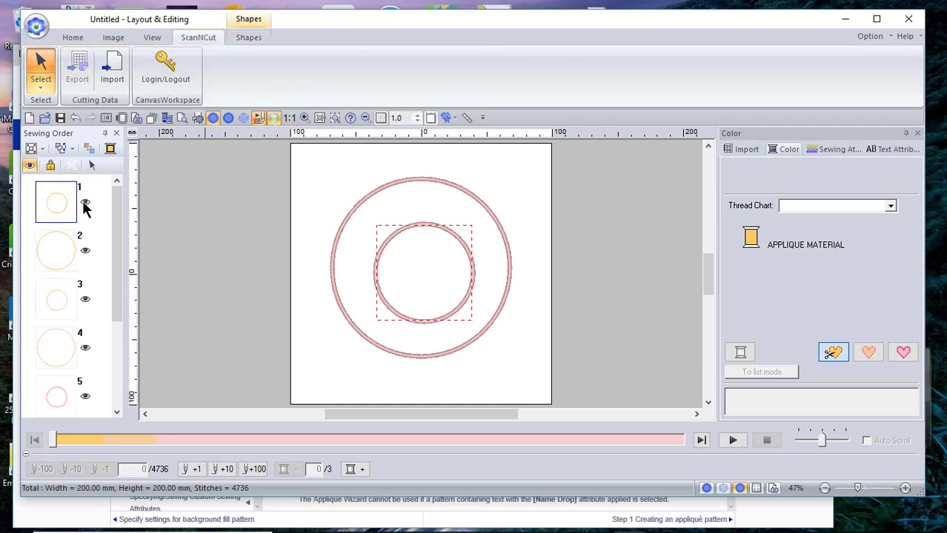
{"action": "left_click", "coordinate": [434, 267]}
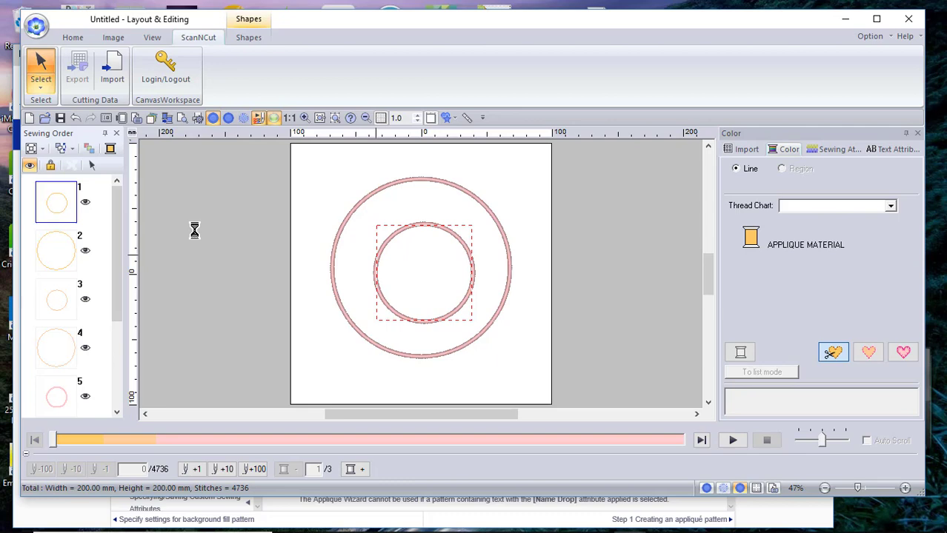
{"action": "left_click", "coordinate": [81, 221]}
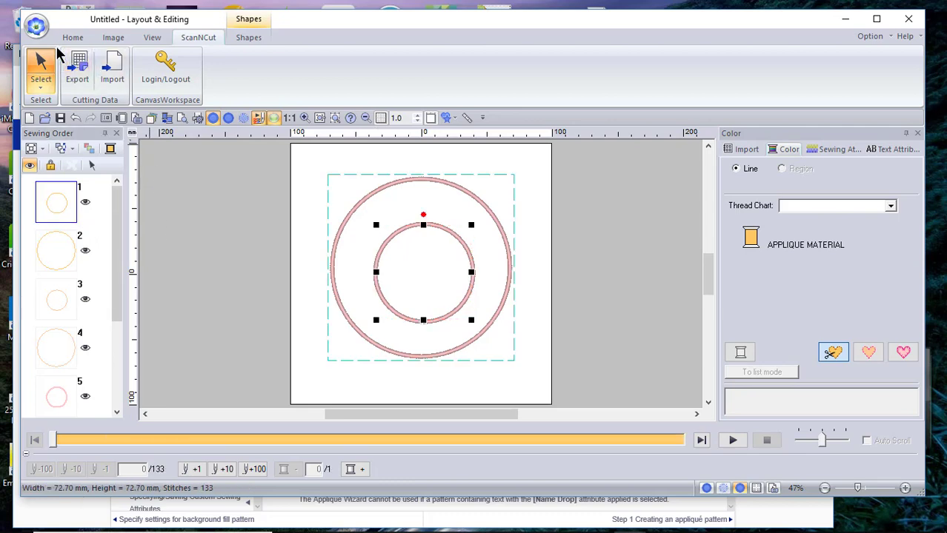
{"action": "left_click", "coordinate": [77, 68]}
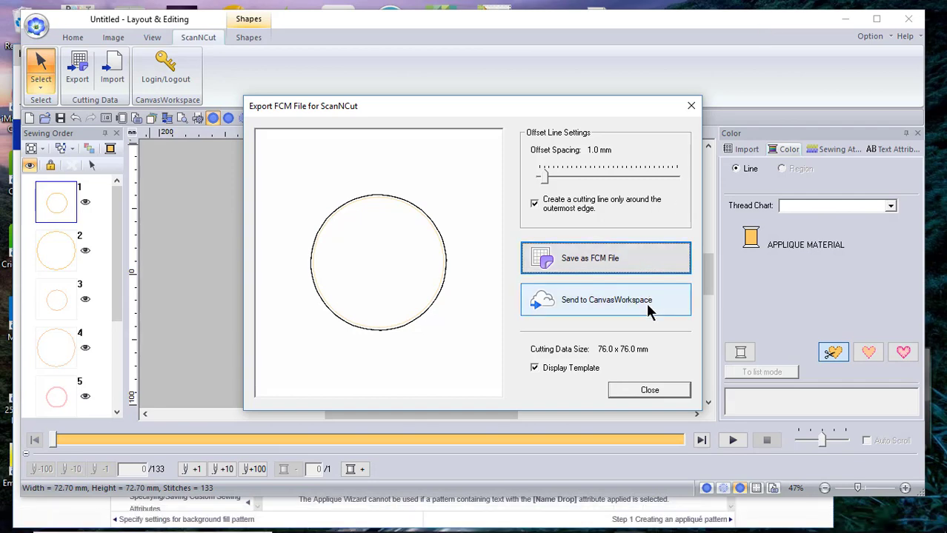
{"action": "left_click", "coordinate": [648, 393]}
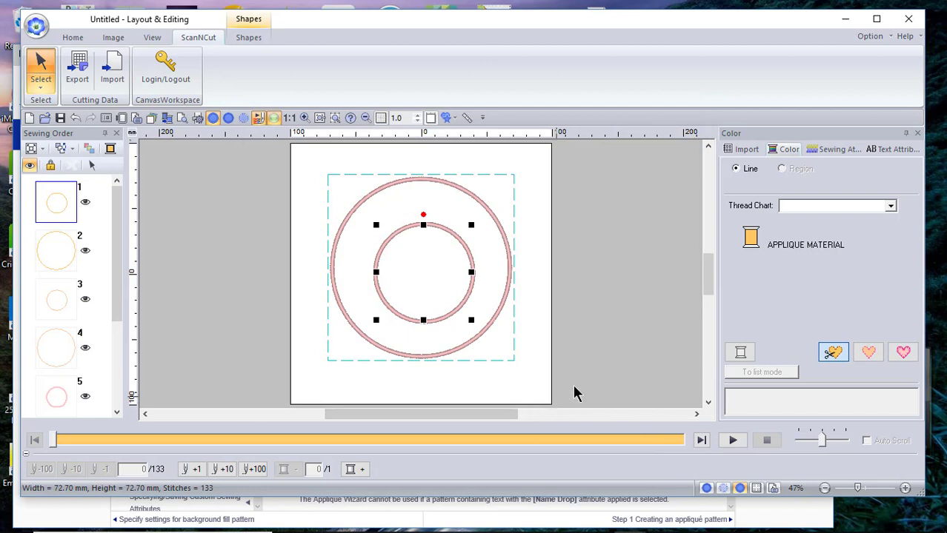